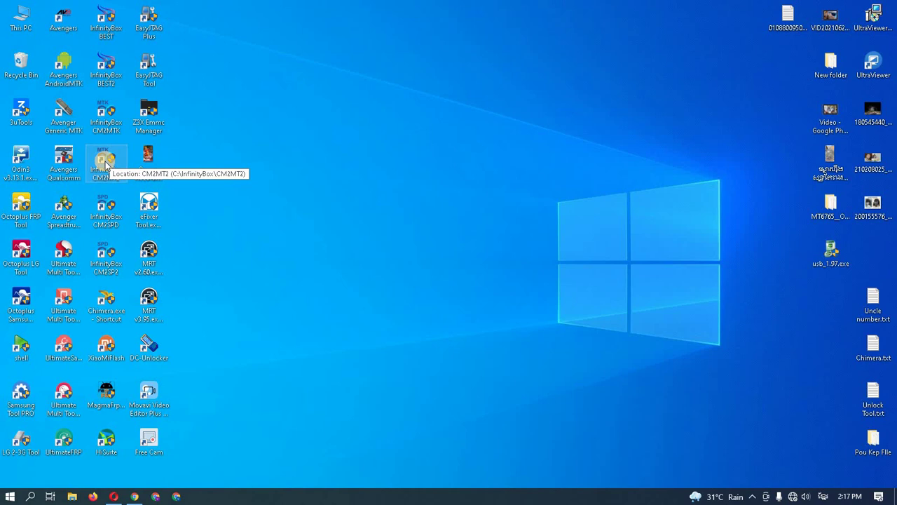
Launch InfinityBox CM2MT2 and check the base versions available for the 0_base work mode, keeping BASE_v2112.
double_click(105, 163)
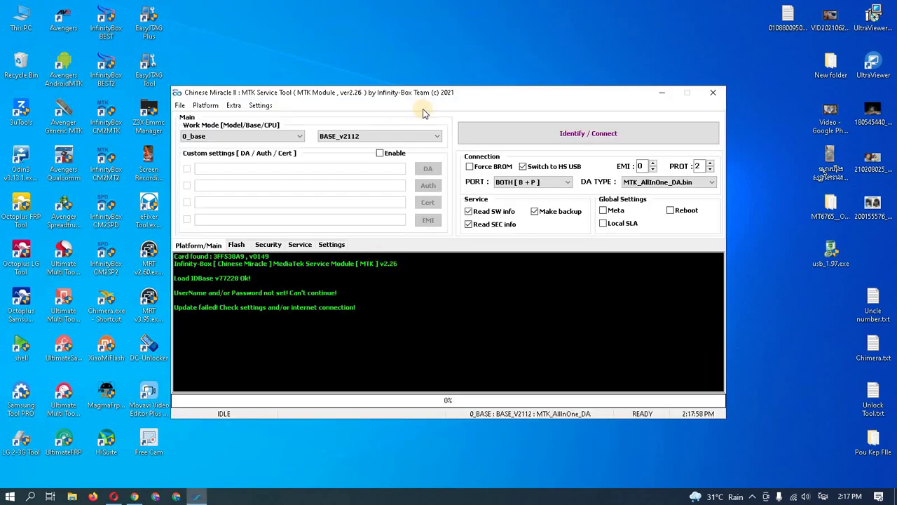
drag(429, 93, 476, 99)
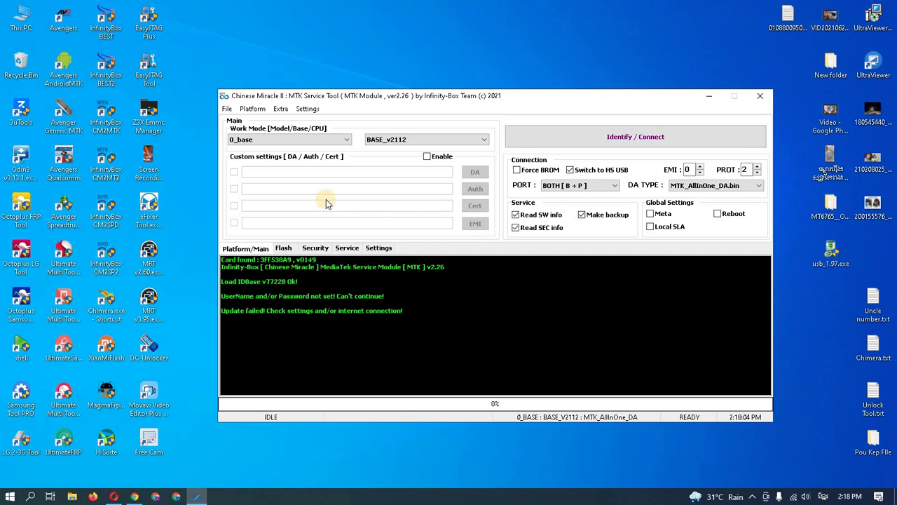
click(410, 140)
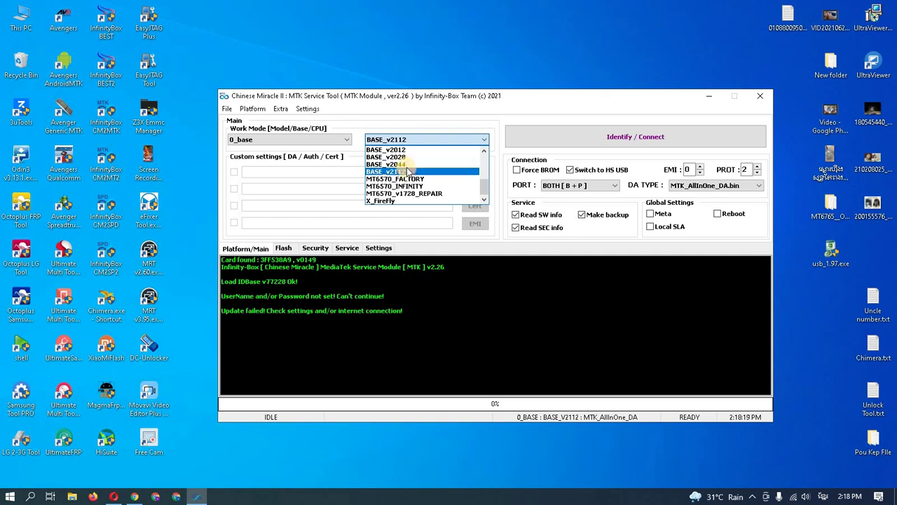
click(419, 128)
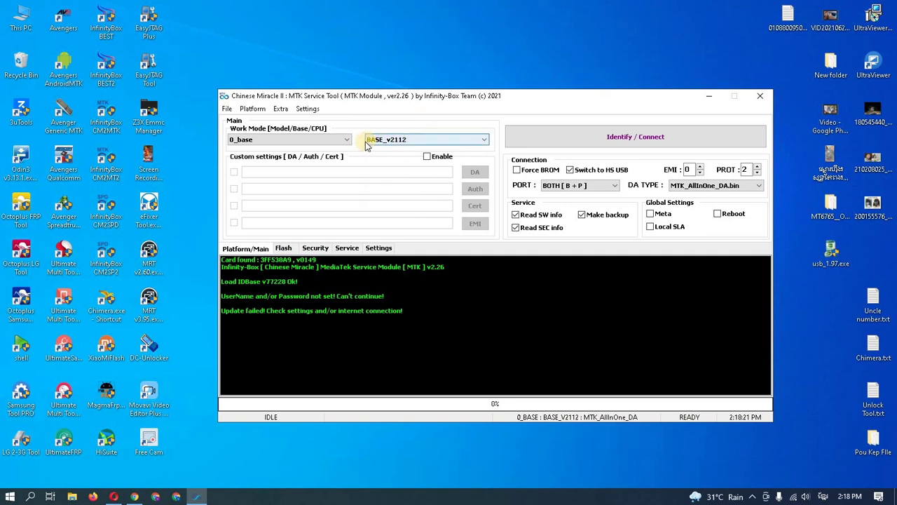
Open the Memory Tool and initialize the device to load its eMMC partition list.
click(281, 115)
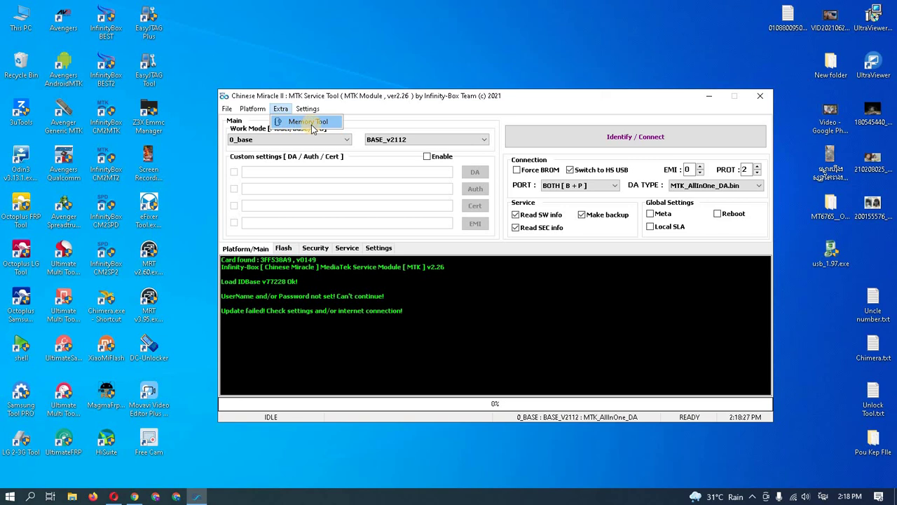
click(309, 122)
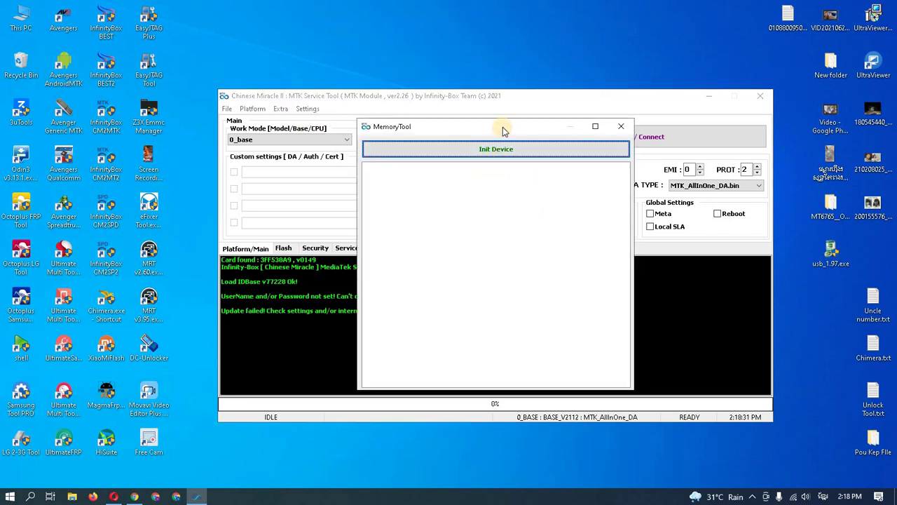
mouse_move(501, 130)
mouse_down()
mouse_move(517, 136)
mouse_move(501, 124)
mouse_up()
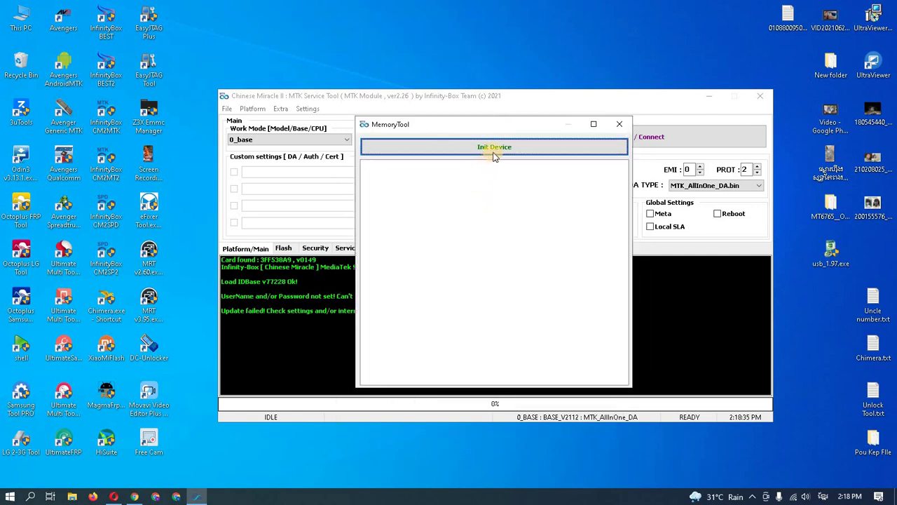
click(495, 156)
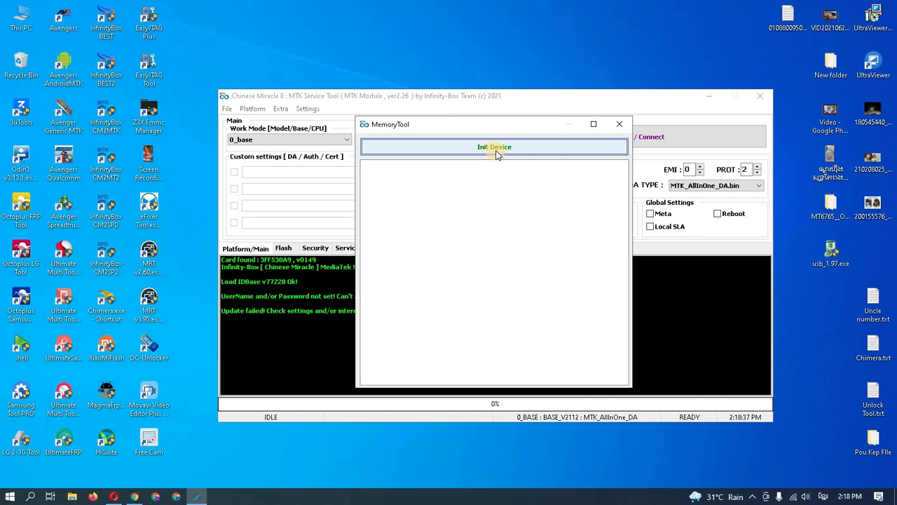
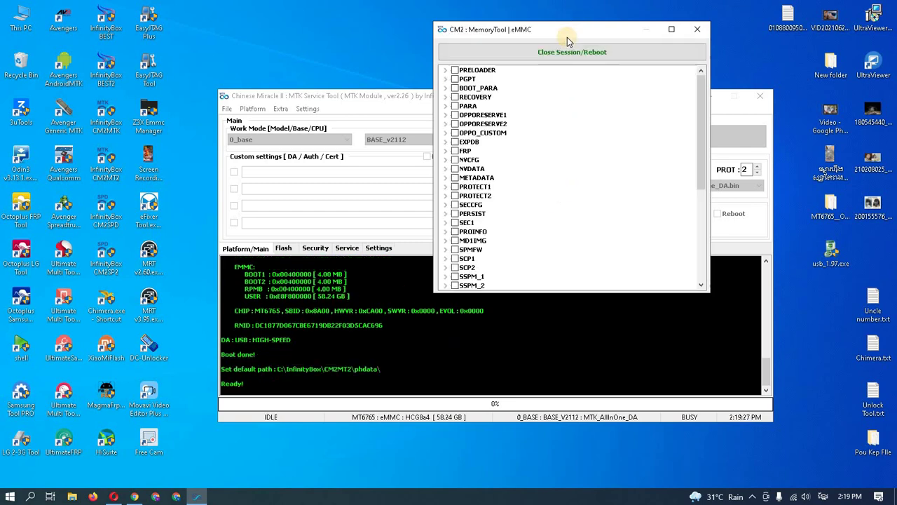
drag(568, 40, 547, 24)
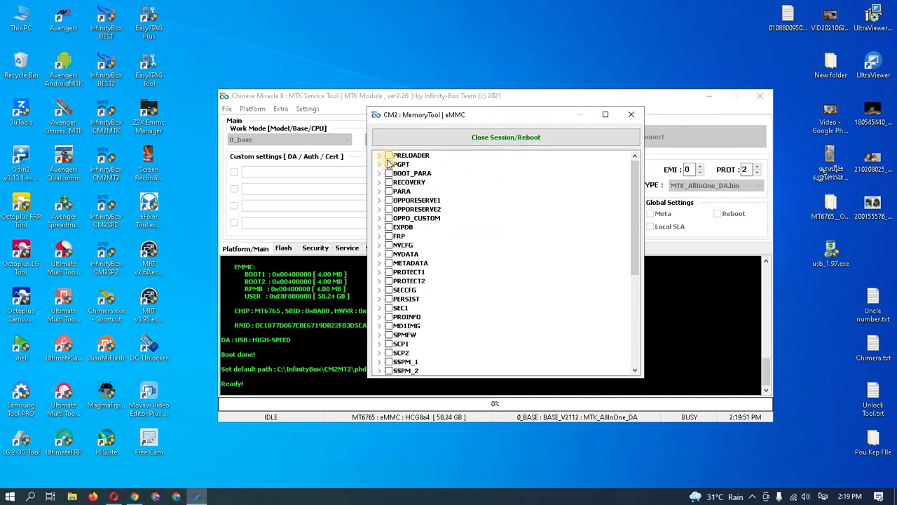
Select all partitions in the eMMC list, but exclude USERDATA after checking its range.
drag(638, 252, 631, 307)
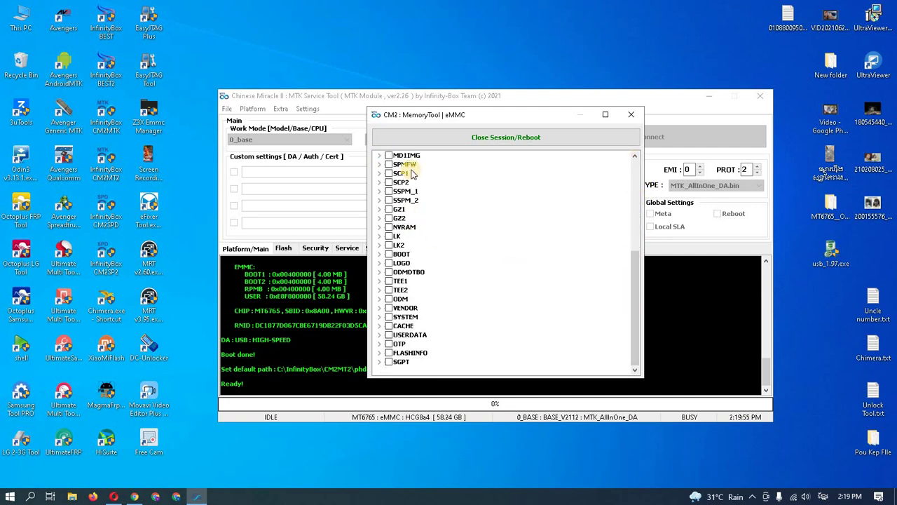
right_click(502, 232)
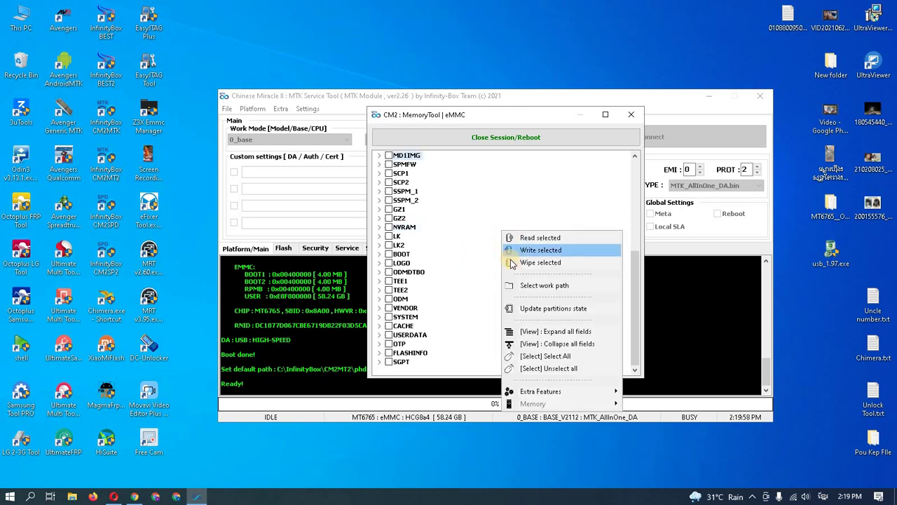
click(559, 356)
drag(634, 263, 634, 177)
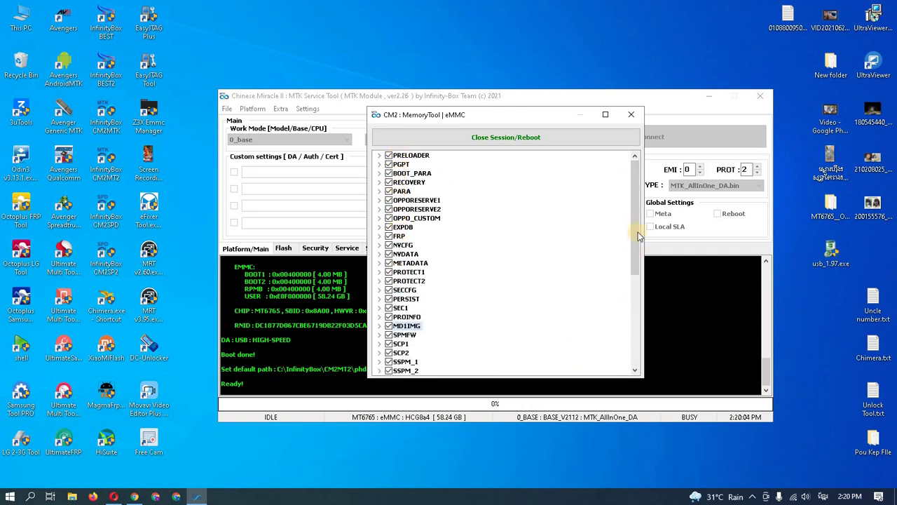
drag(637, 226, 629, 342)
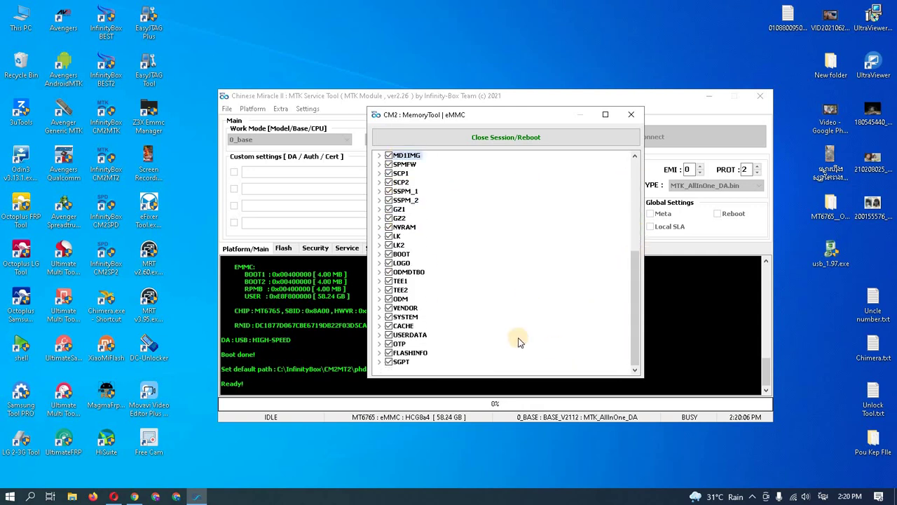
click(379, 335)
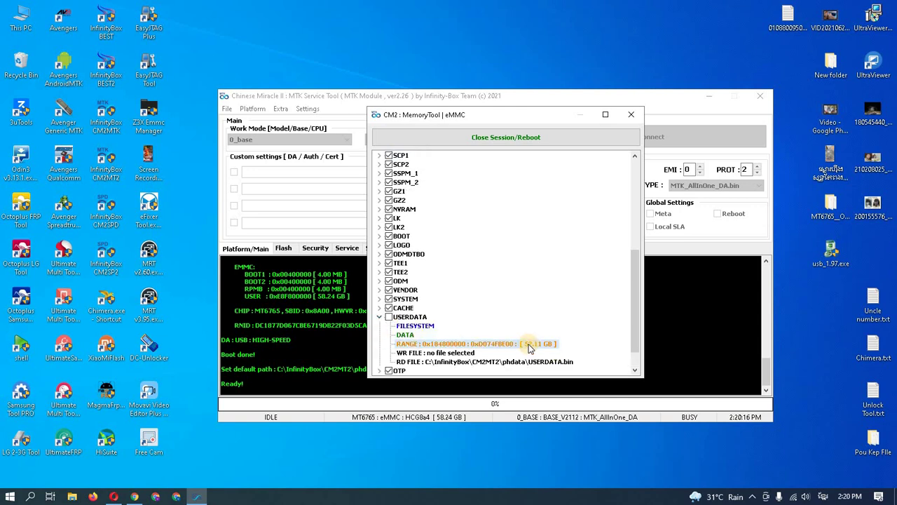
click(382, 317)
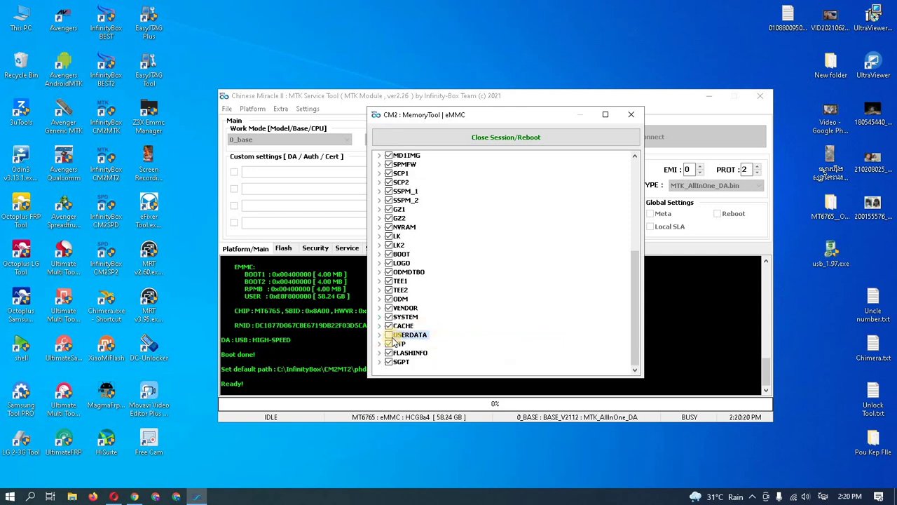
Recheck that USERDATA is excluded and start reading the selected partitions from the device.
right_click(480, 187)
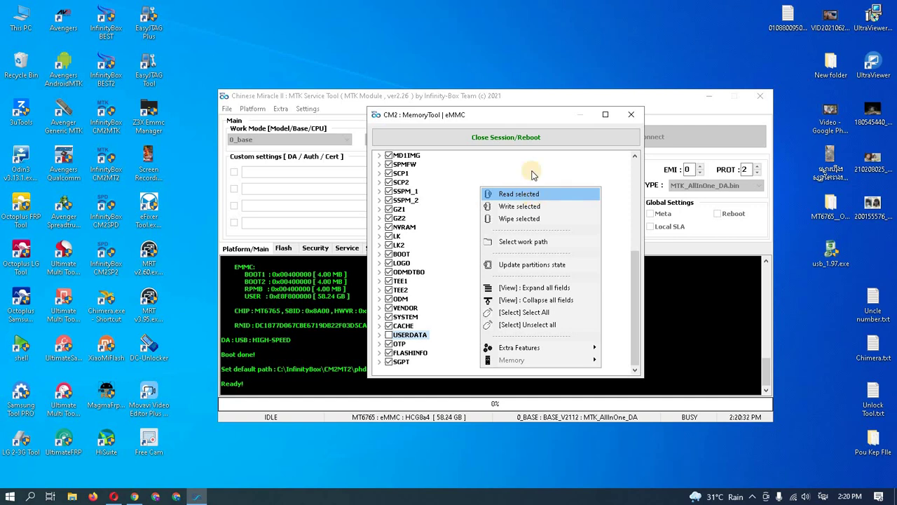
click(520, 116)
scroll(403, 209, up, 6)
scroll(403, 208, down, 6)
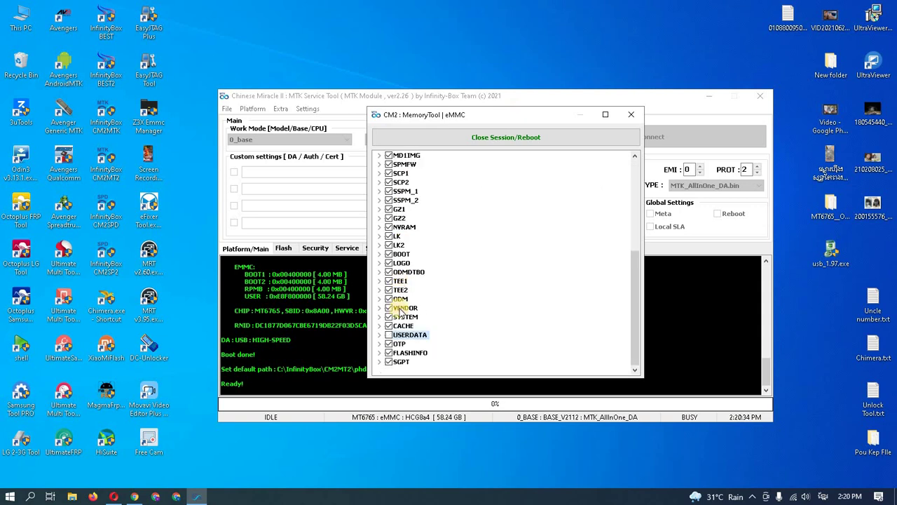
click(389, 334)
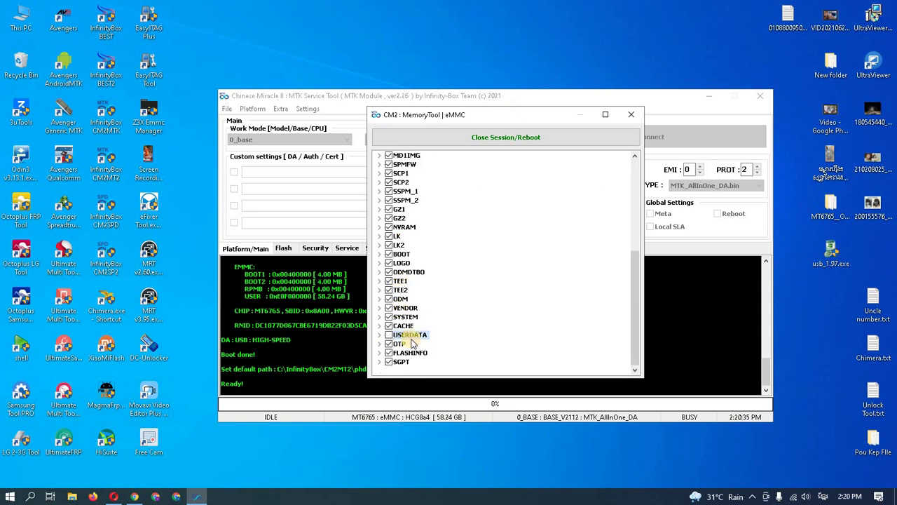
right_click(416, 200)
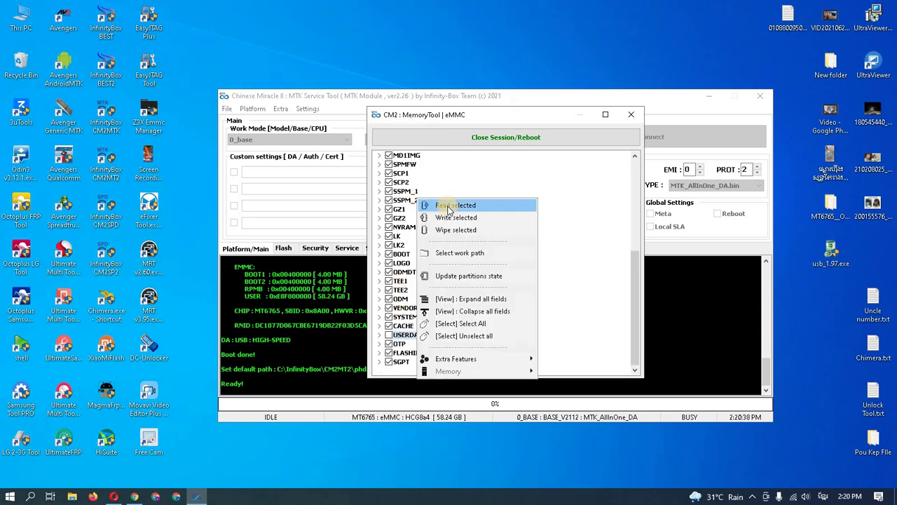
click(448, 206)
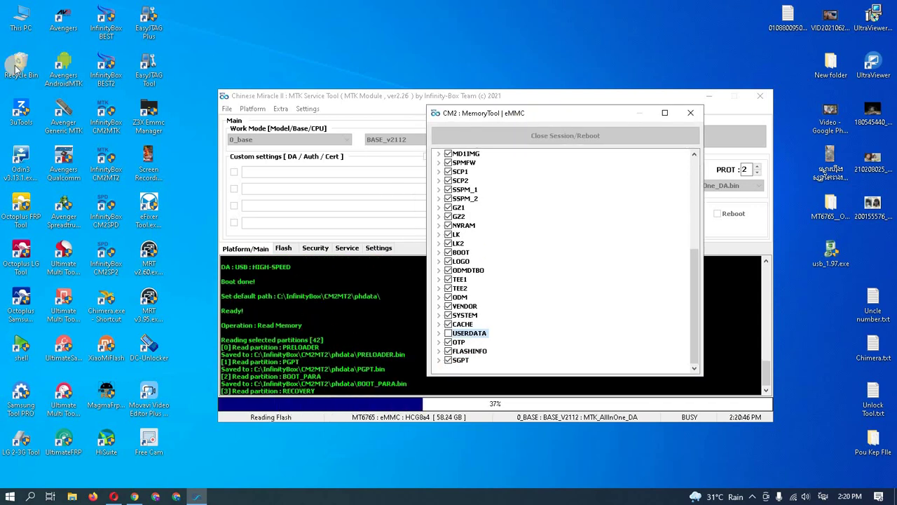
Open the folder C:\InfinityBox\CM2MT2\phdata in File Explorer to find the saved partition dumps.
double_click(19, 20)
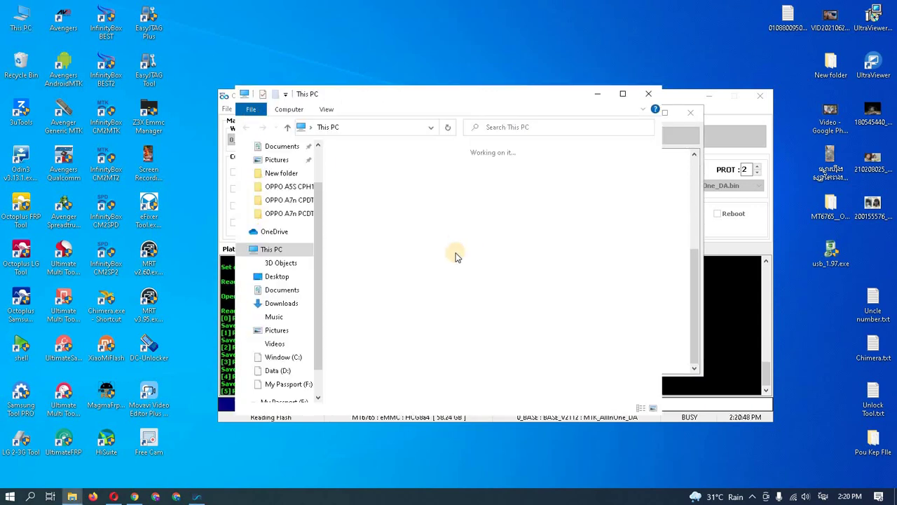
click(398, 317)
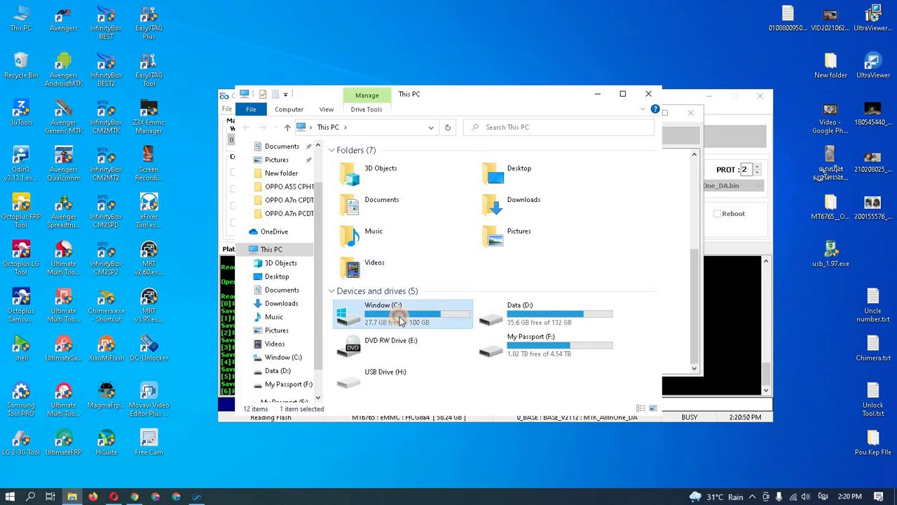
double_click(401, 320)
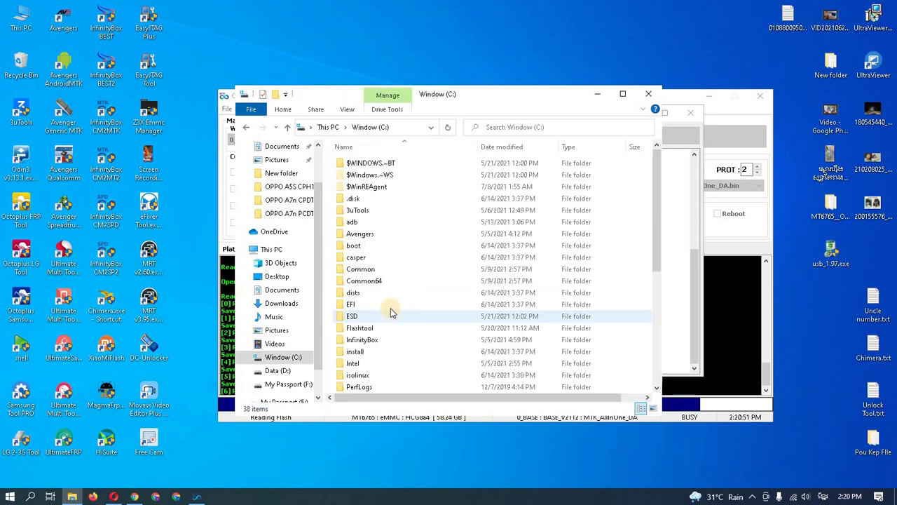
double_click(362, 341)
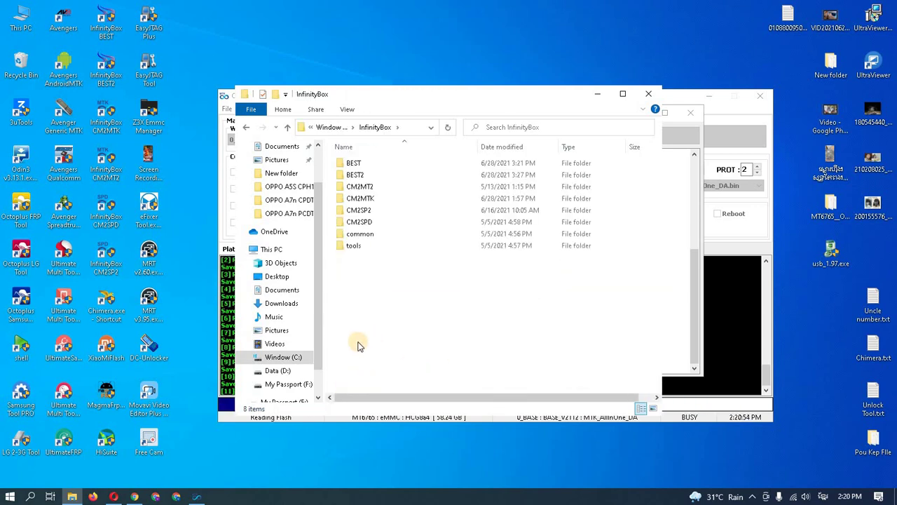
click(360, 188)
double_click(369, 189)
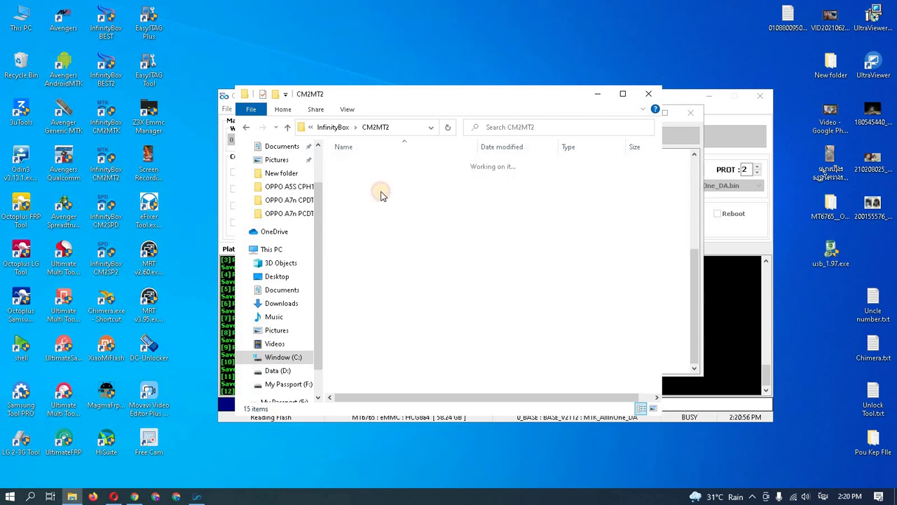
click(357, 187)
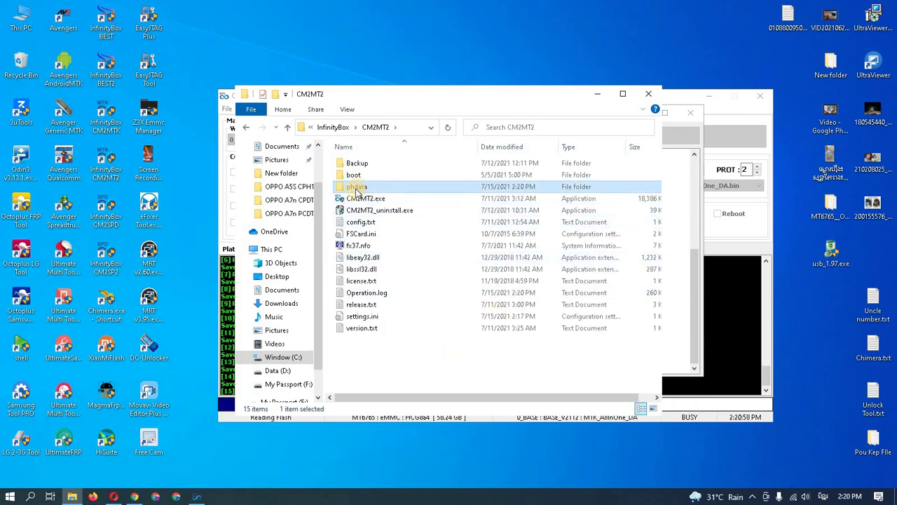
double_click(362, 189)
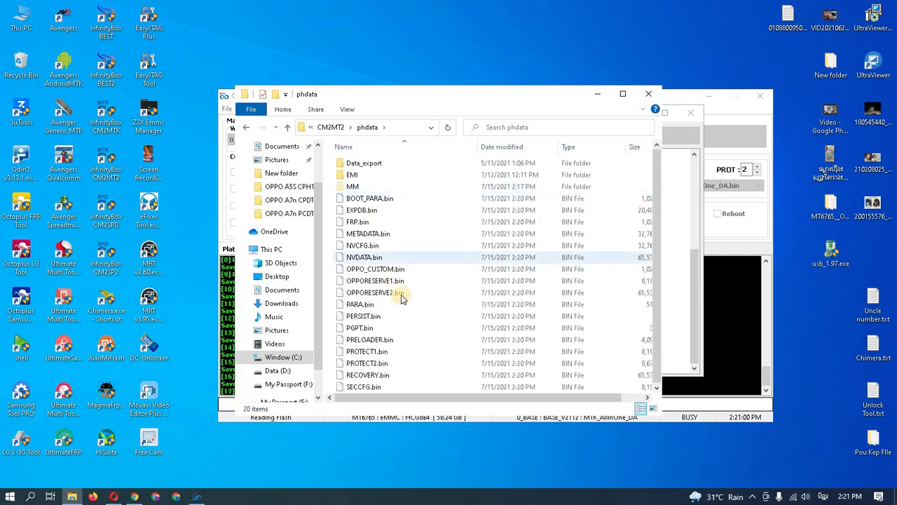
Highlight the dumped .bin files from BOOT_PARA.bin onward, review them through the end of the list, and close the folder.
click(369, 201)
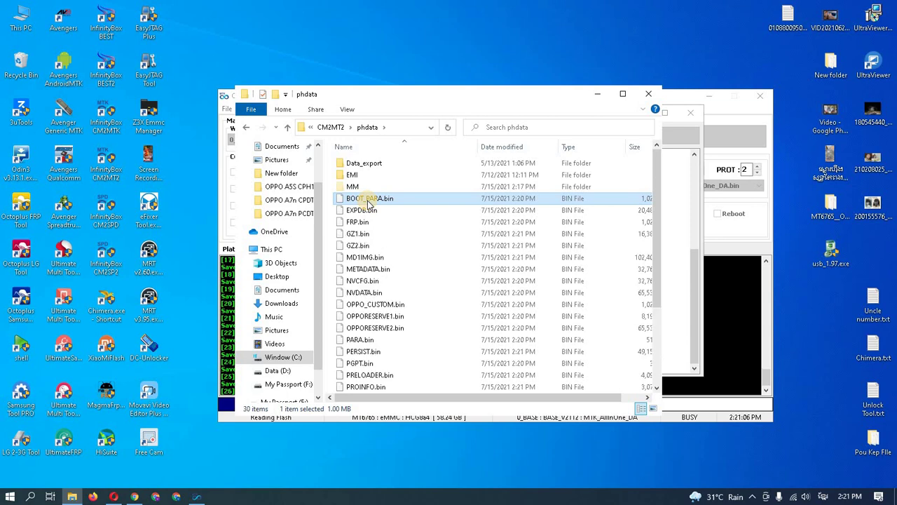
key(shift+Down)
key(shift+Down)
key(shift+Down)
key(shift+Down)
key(shift+Down)
key(shift+Down)
key(shift+Down)
key(shift+Down)
key(shift+Down)
key(shift+Down)
key(shift+Down)
key(shift+Down)
key(shift+Down)
key(shift+Down)
key(shift+Down)
key(shift+Down)
key(shift+Down)
key(shift+Down)
key(shift+Down)
key(shift+Down)
key(shift+Down)
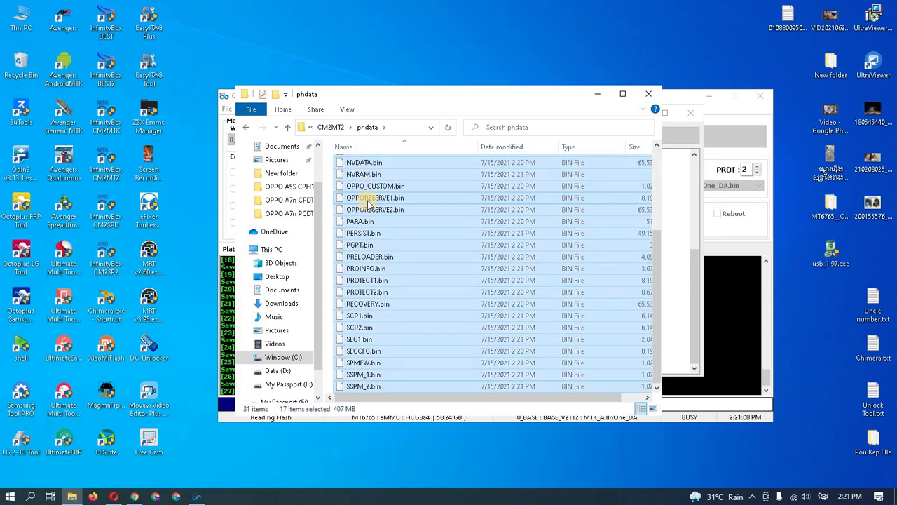
scroll(437, 268, up, 5)
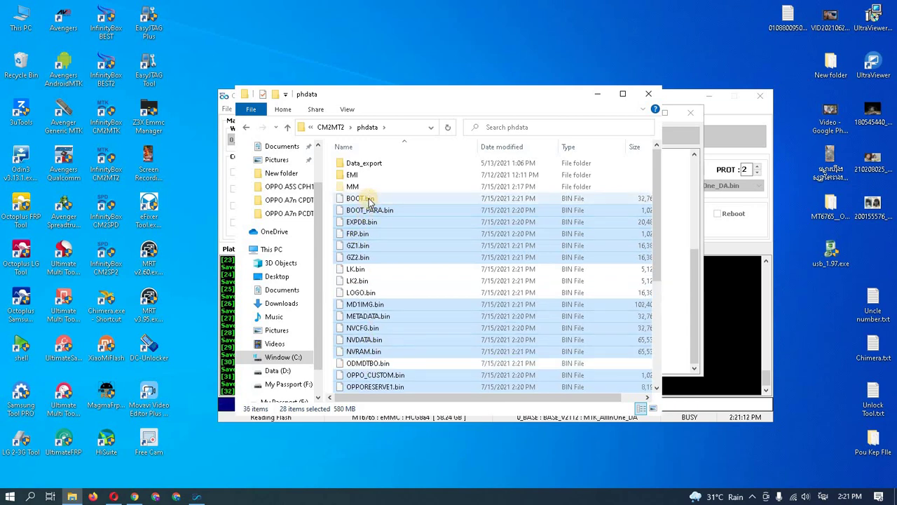
scroll(393, 301, down, 6)
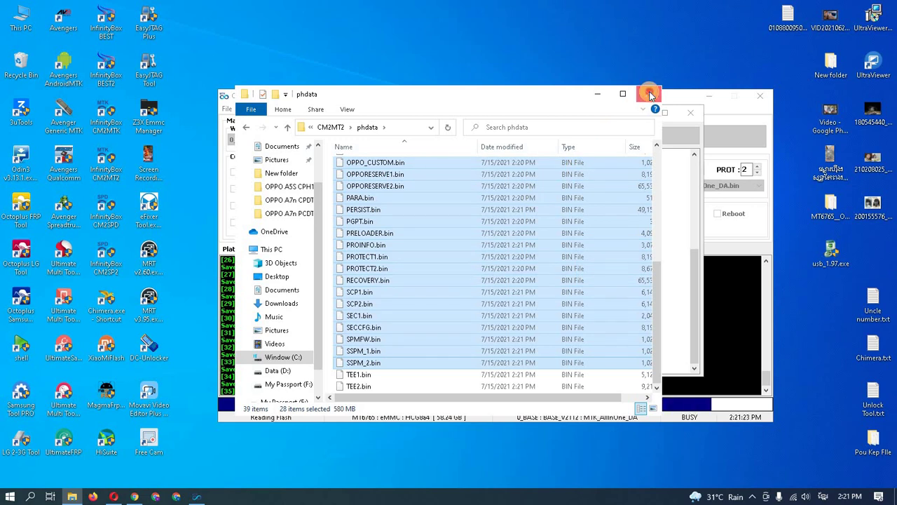
click(650, 94)
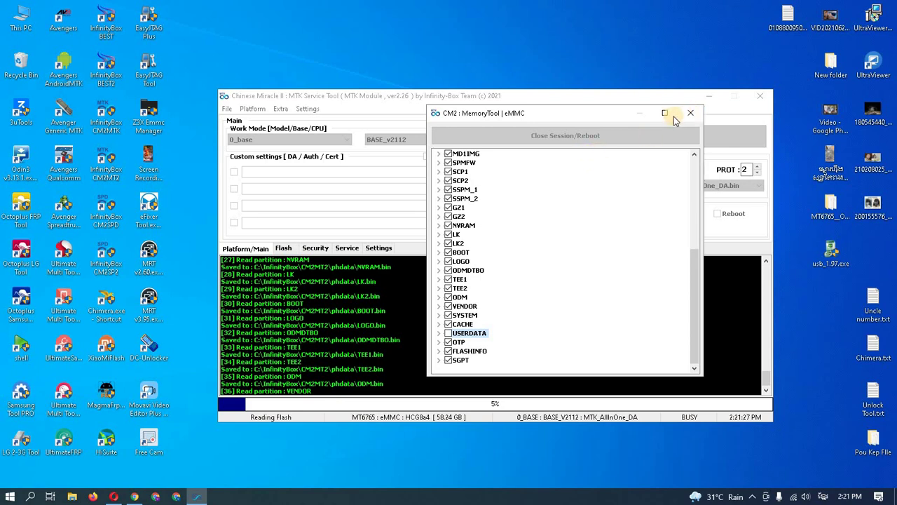
right_click(580, 41)
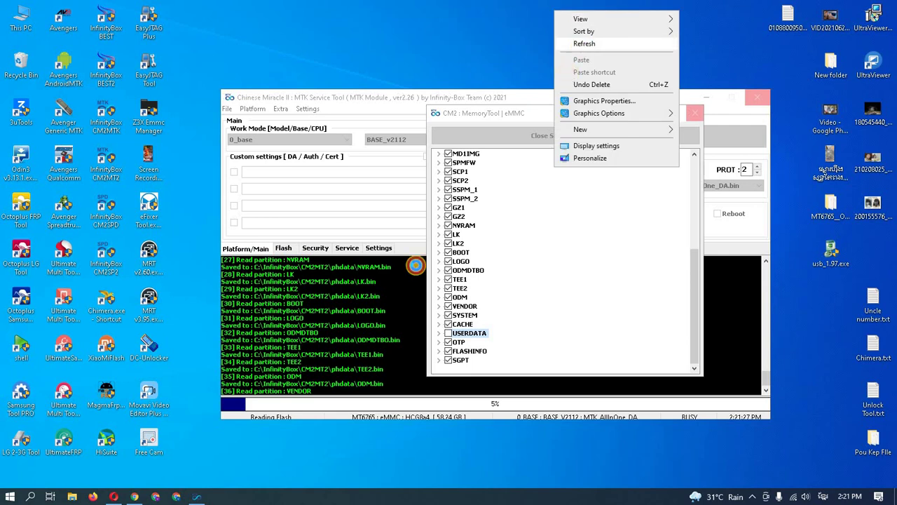
click(505, 135)
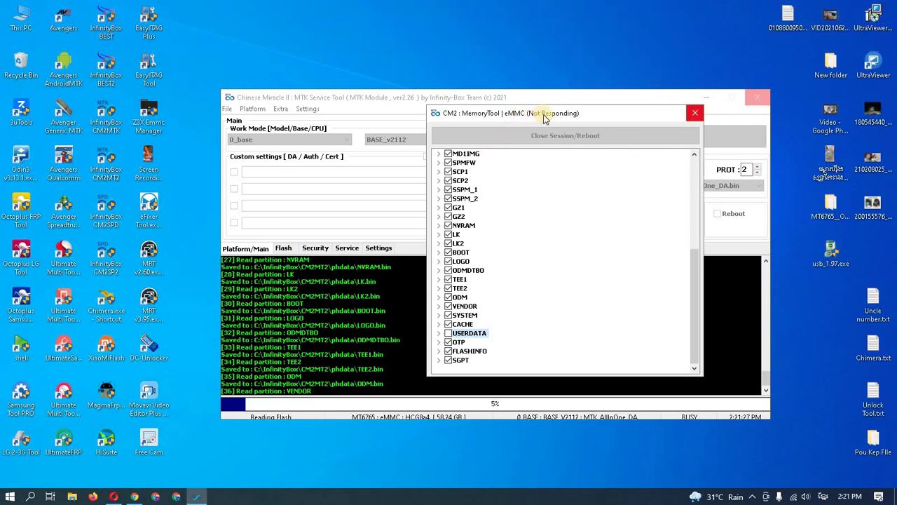
Close the unresponsive Memory Tool during the partition read and refresh the desktop.
click(694, 119)
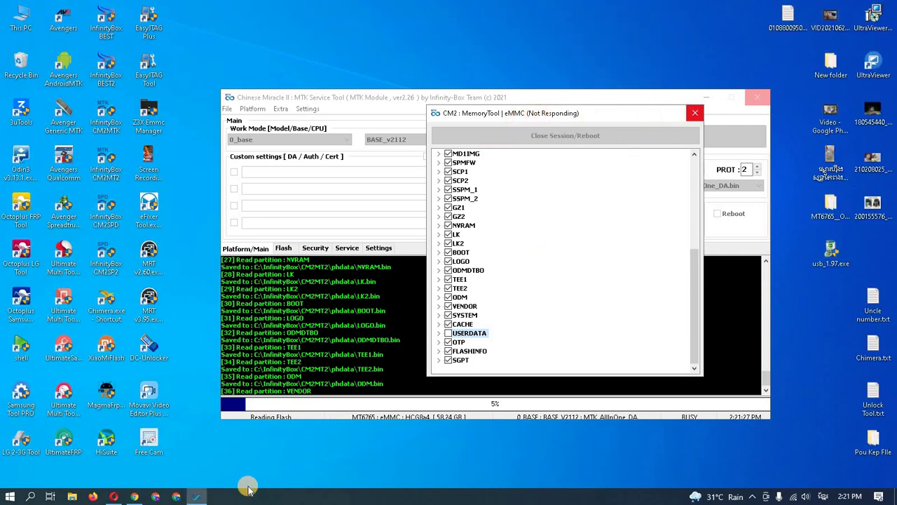
click(522, 257)
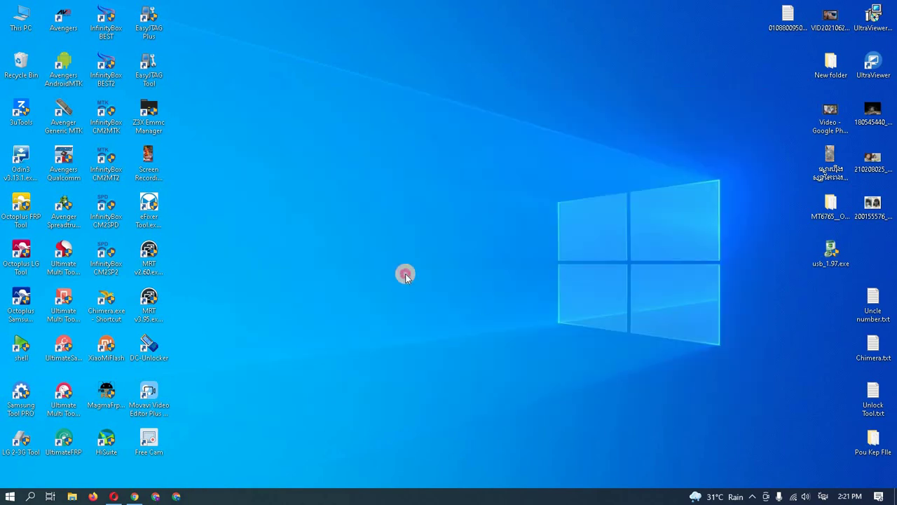
right_click(327, 202)
click(352, 229)
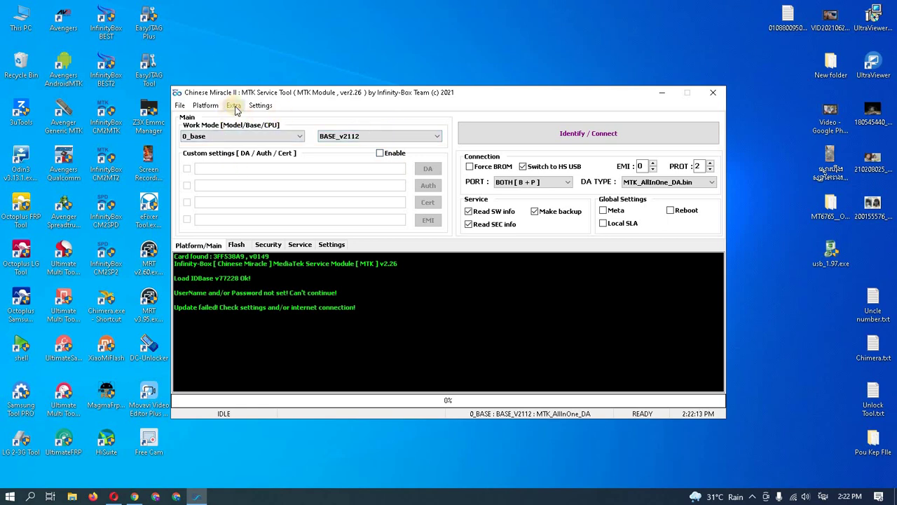
Open the Memory Tool, initialise the connected device and look through its eMMC partition list.
drag(236, 96, 271, 96)
click(267, 104)
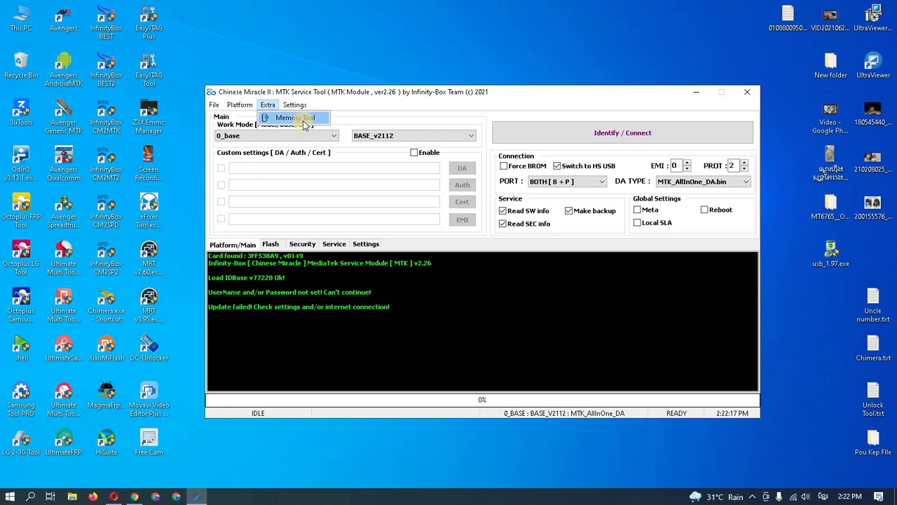
click(295, 117)
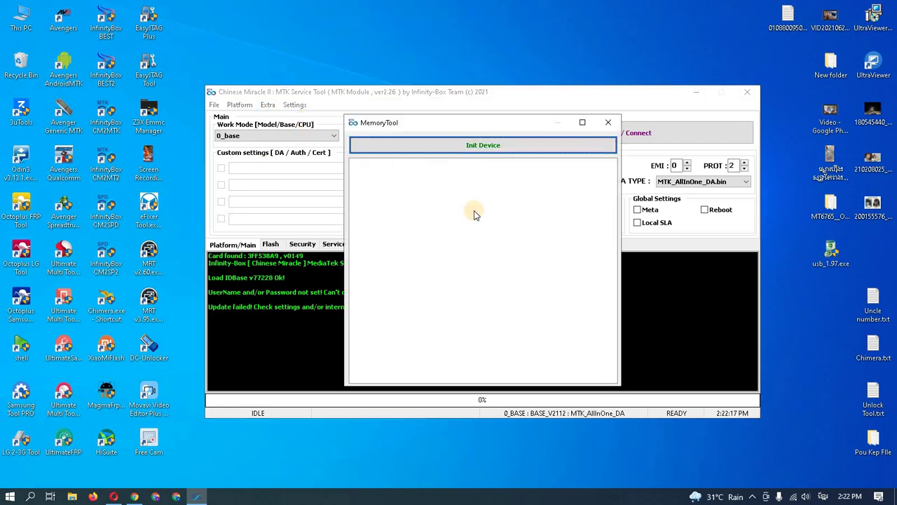
click(485, 147)
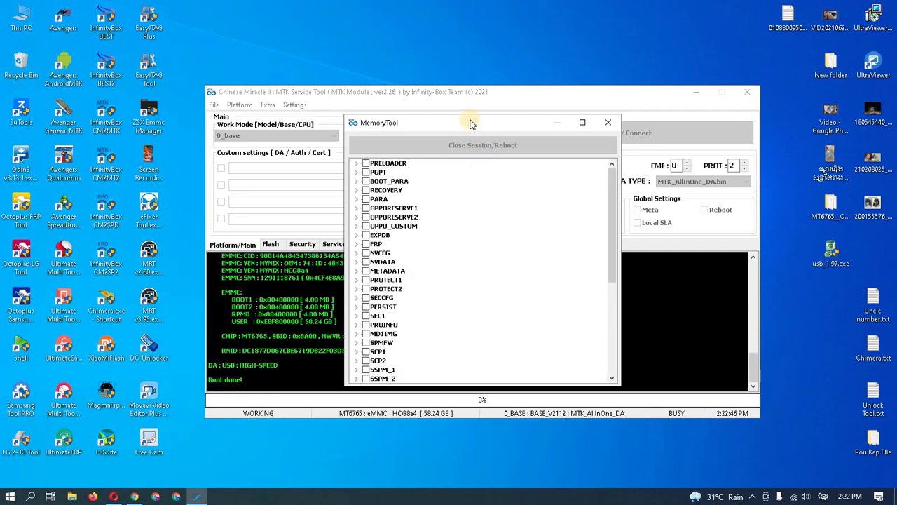
drag(473, 127, 476, 98)
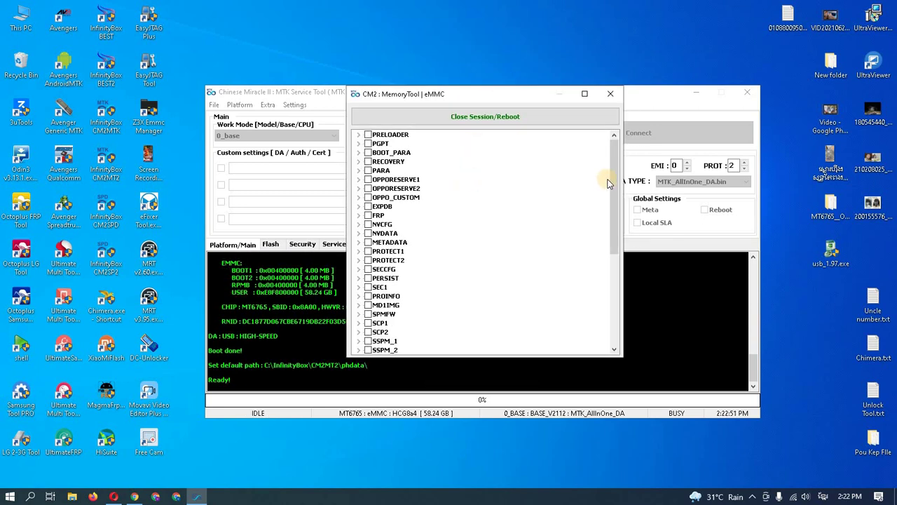
drag(614, 185, 613, 294)
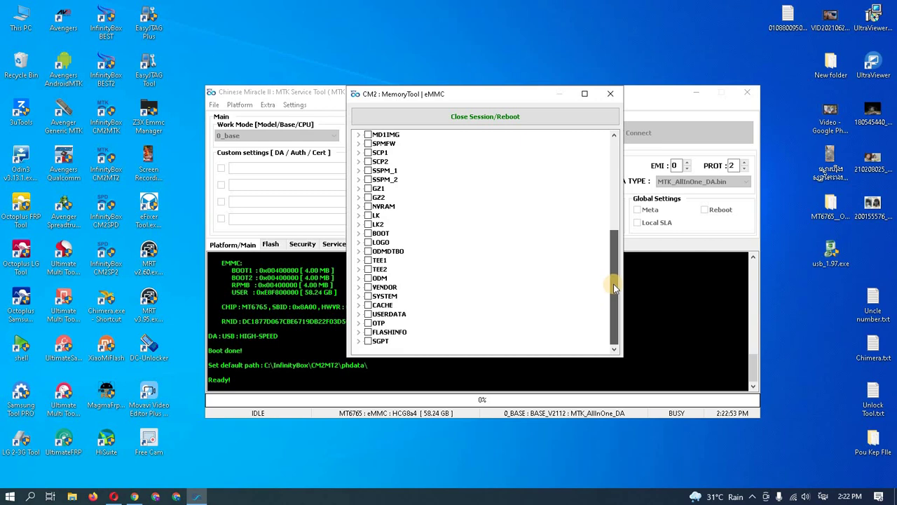
drag(620, 242, 626, 170)
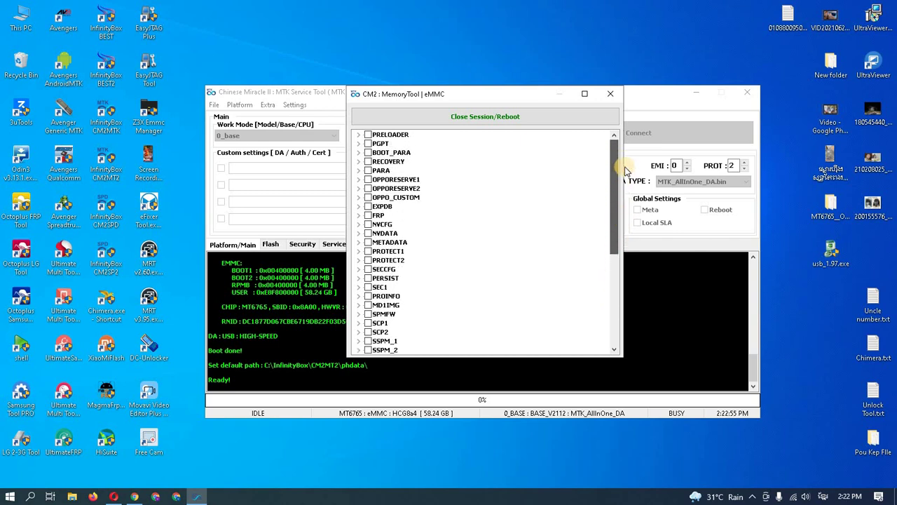
Select the PRELOADER partition and assign PRELOADER.bin from the OPPO A7n CPDT00 Version A40 folder as its write file.
click(369, 135)
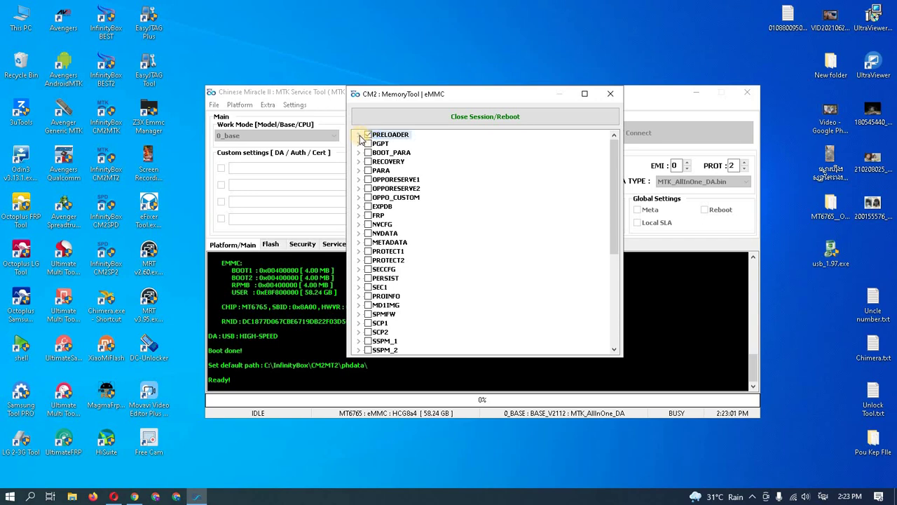
click(359, 135)
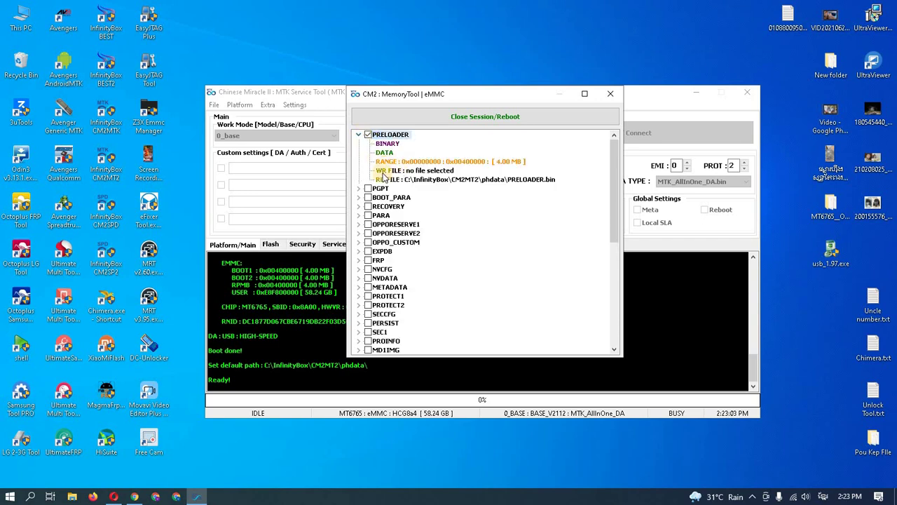
click(379, 172)
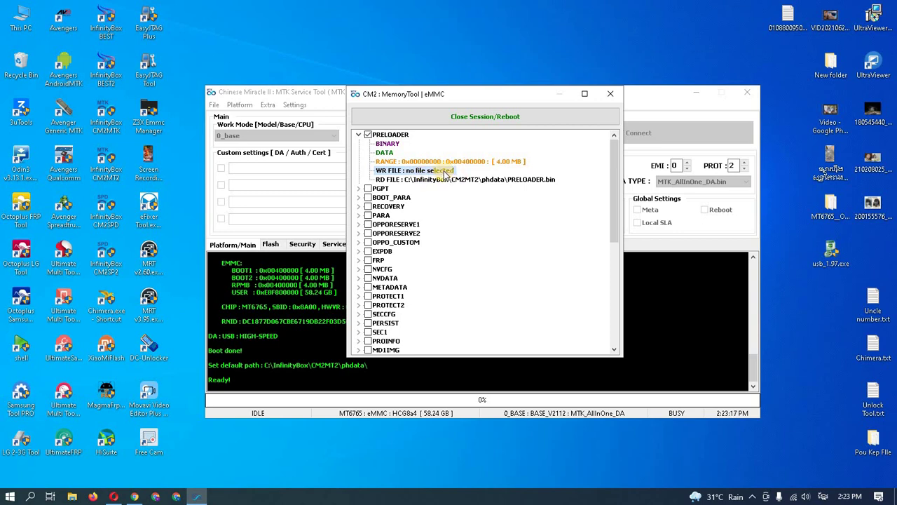
double_click(444, 174)
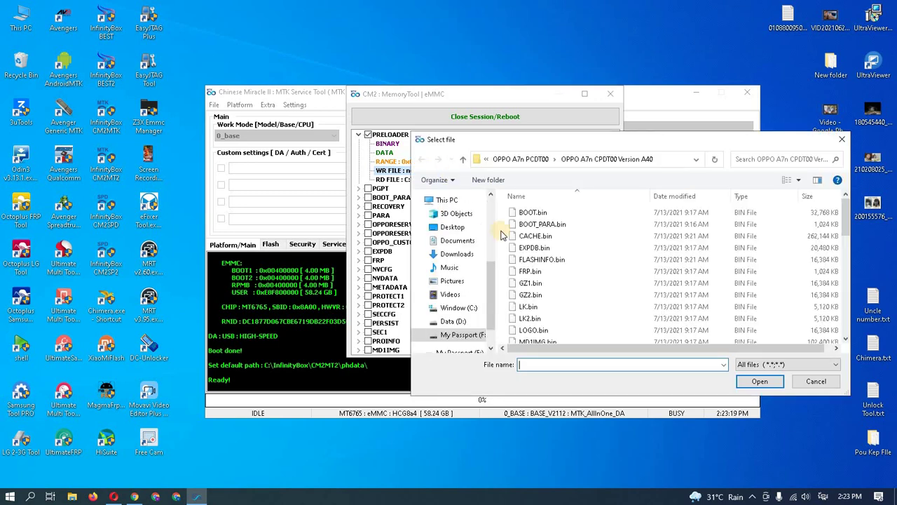
scroll(566, 250, down, 6)
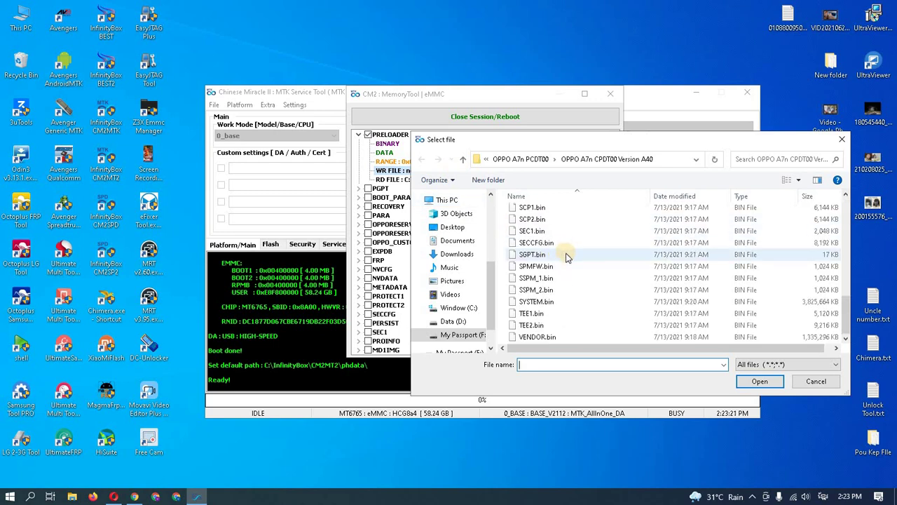
scroll(566, 256, up, 3)
scroll(565, 272, up, 2)
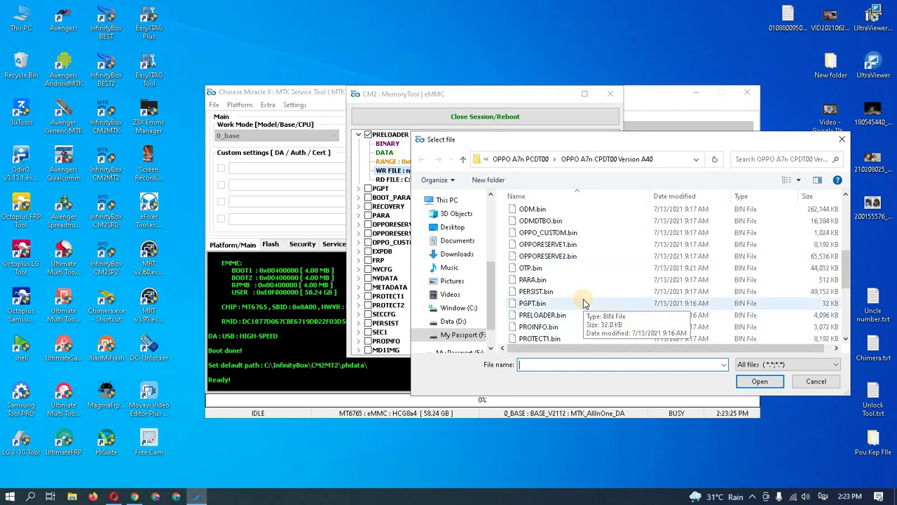
scroll(576, 301, down, 2)
click(539, 289)
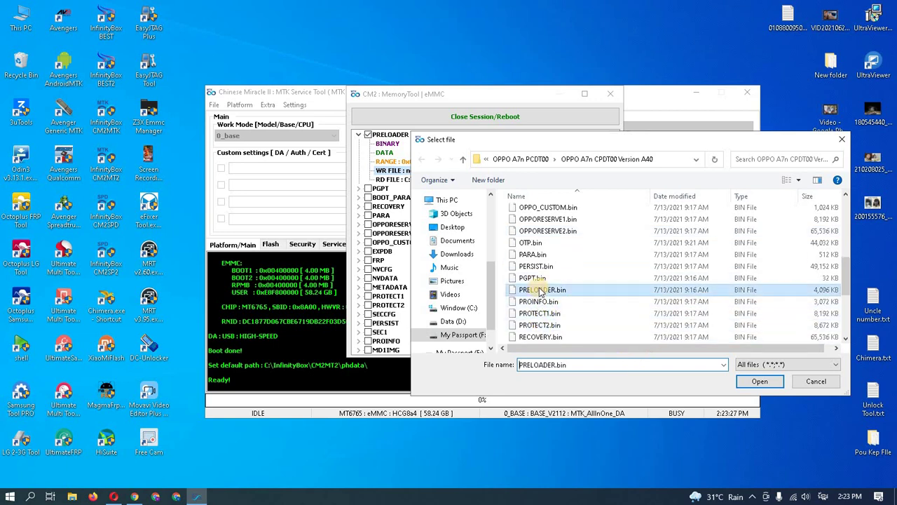
click(760, 379)
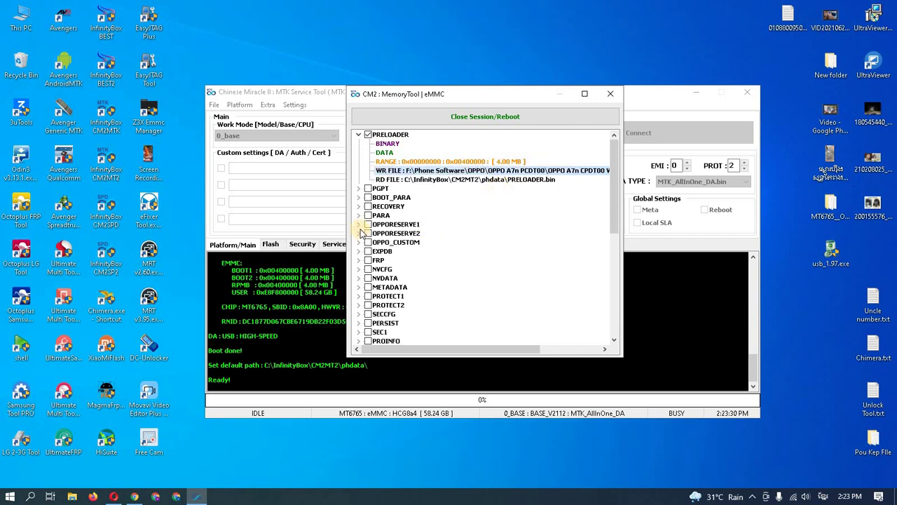
Select the PGPT partition and assign PGPT.bin from the same firmware folder as its write file.
click(368, 189)
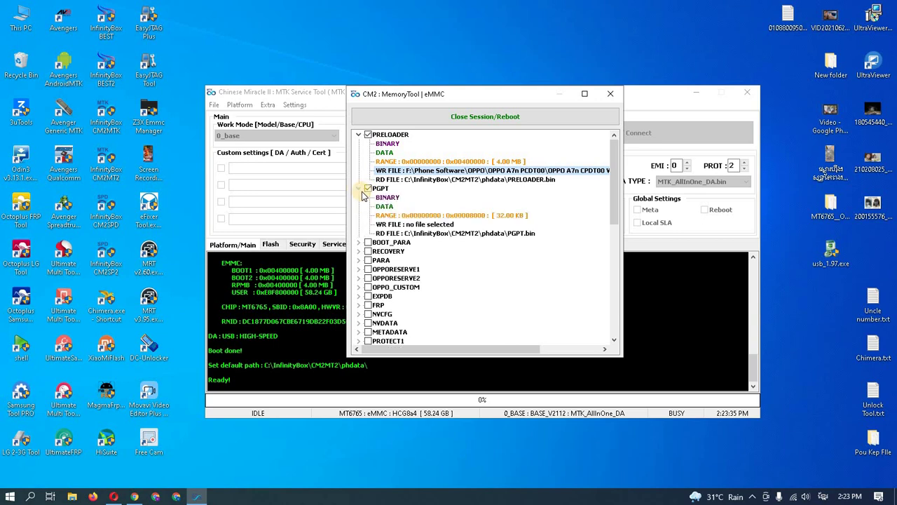
double_click(452, 225)
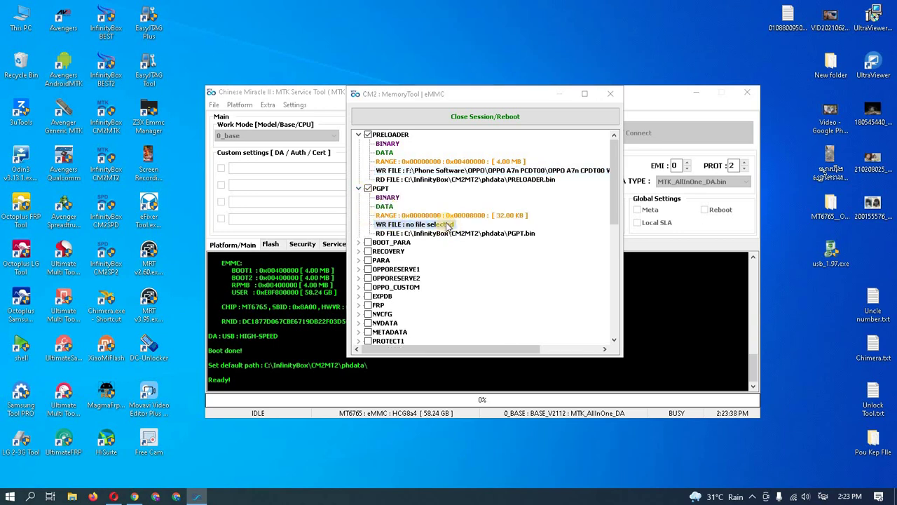
scroll(586, 250, down, 5)
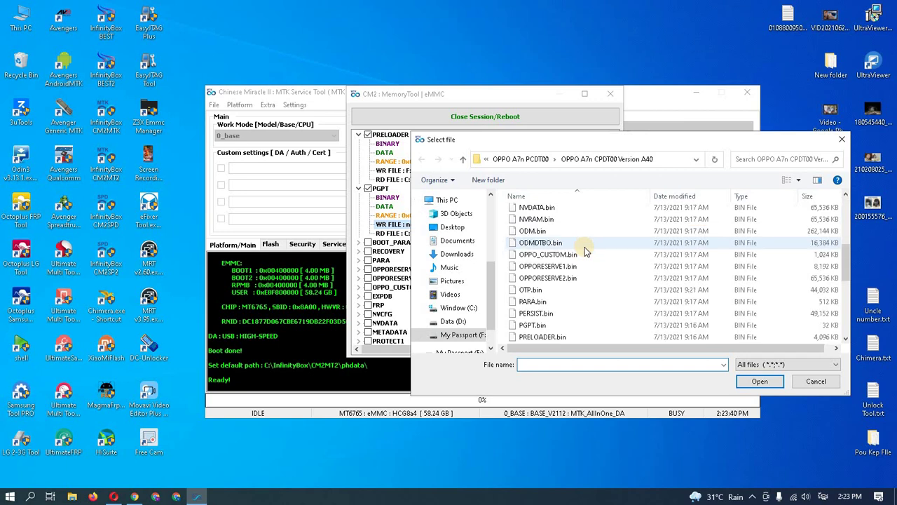
scroll(586, 251, down, 3)
scroll(577, 250, up, 1)
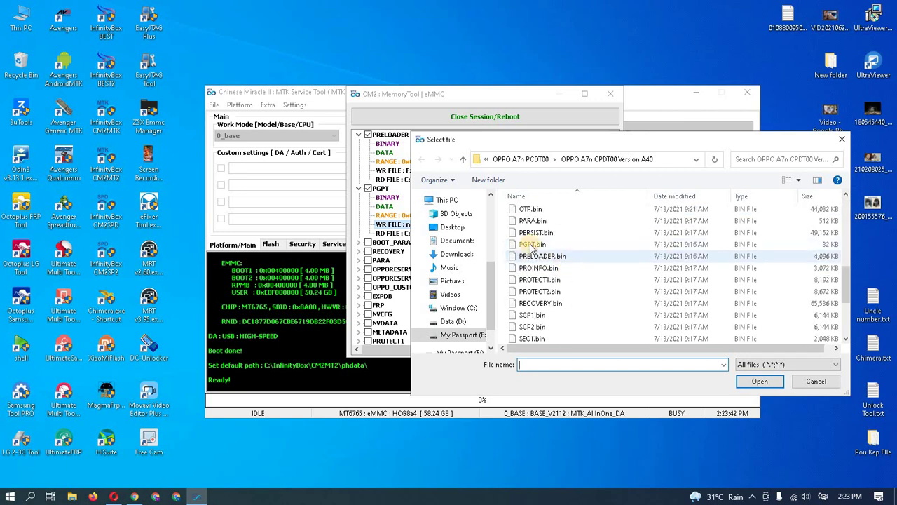
click(531, 246)
click(760, 382)
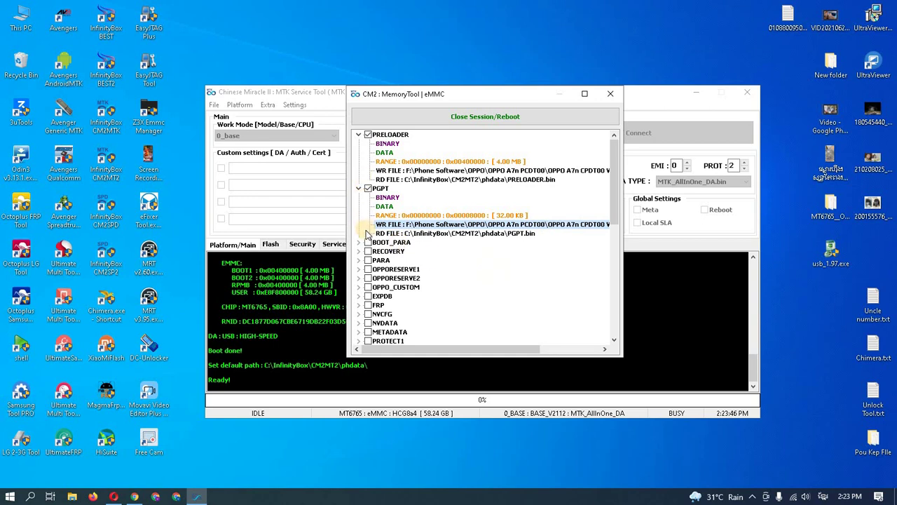
Review the partition list and check the Write selected option without starting the write.
scroll(370, 253, down, 4)
scroll(373, 281, down, 3)
scroll(376, 280, up, 7)
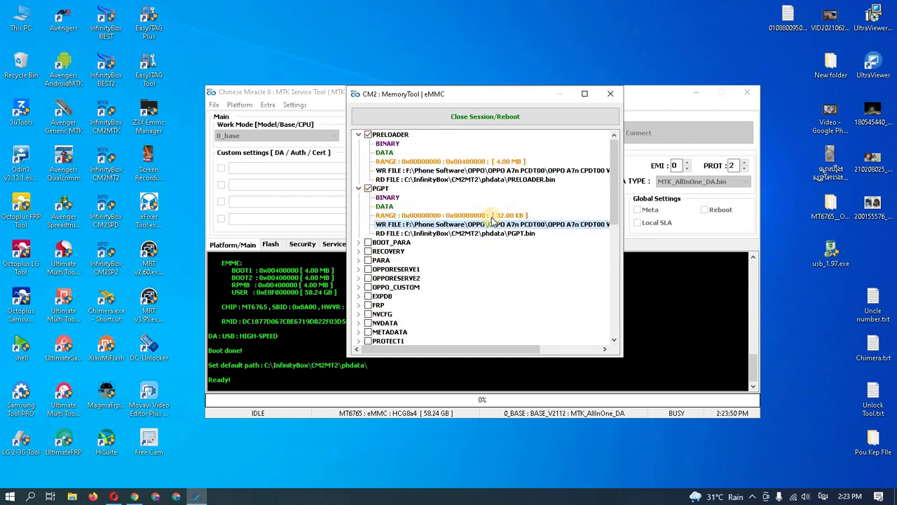
right_click(472, 137)
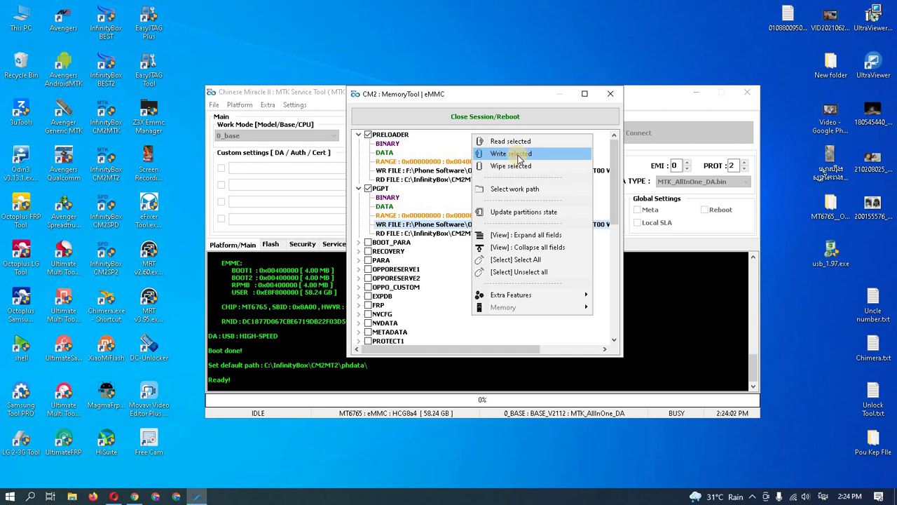
click(482, 96)
Deselect the PRELOADER and PGPT partitions and collapse their details.
click(368, 135)
click(368, 188)
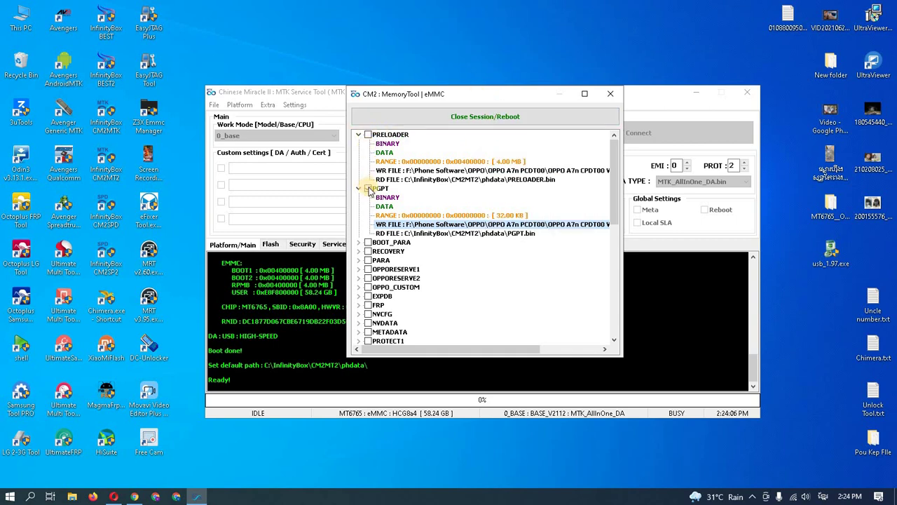
click(358, 134)
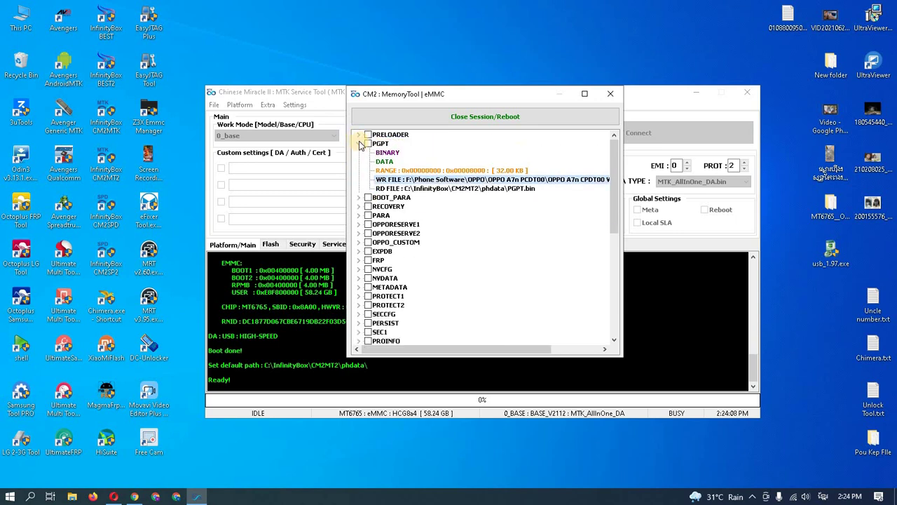
click(358, 143)
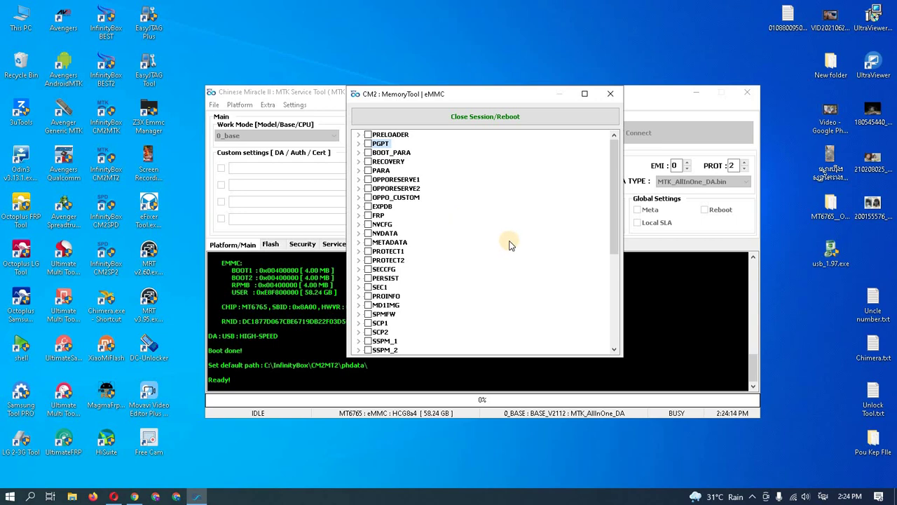
Browse to Phone Software\OPPO\OPPO A5S CPH1909 on My Passport (F:) and select the folder OPPO A5S CPH1909 Unlock SIM (By CM2).
scroll(510, 245, down, 6)
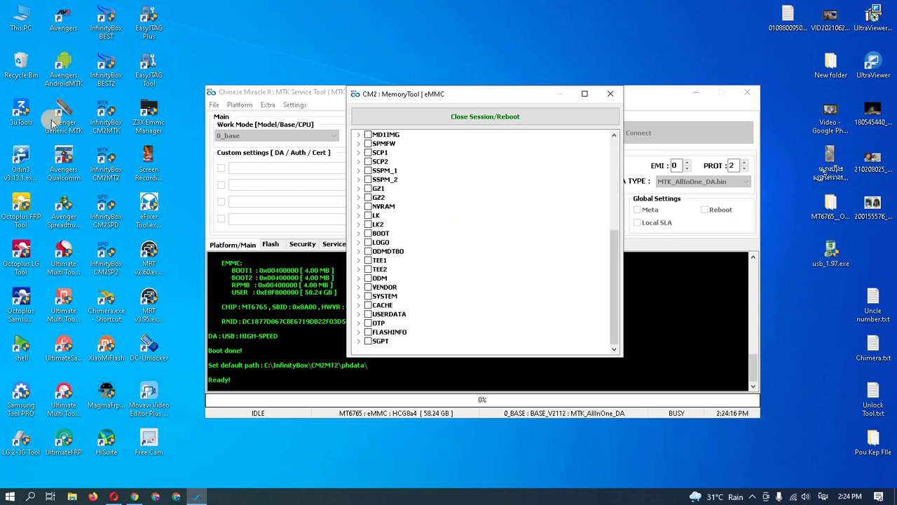
double_click(23, 23)
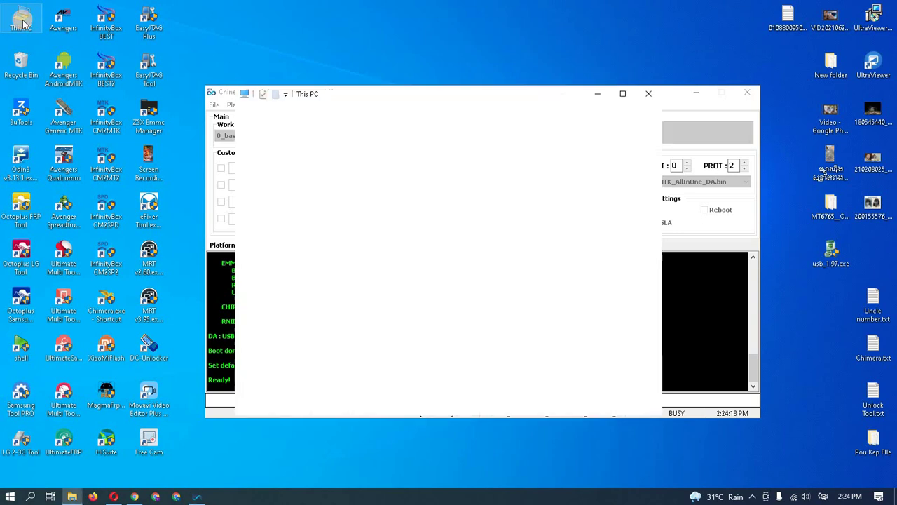
click(516, 351)
double_click(516, 350)
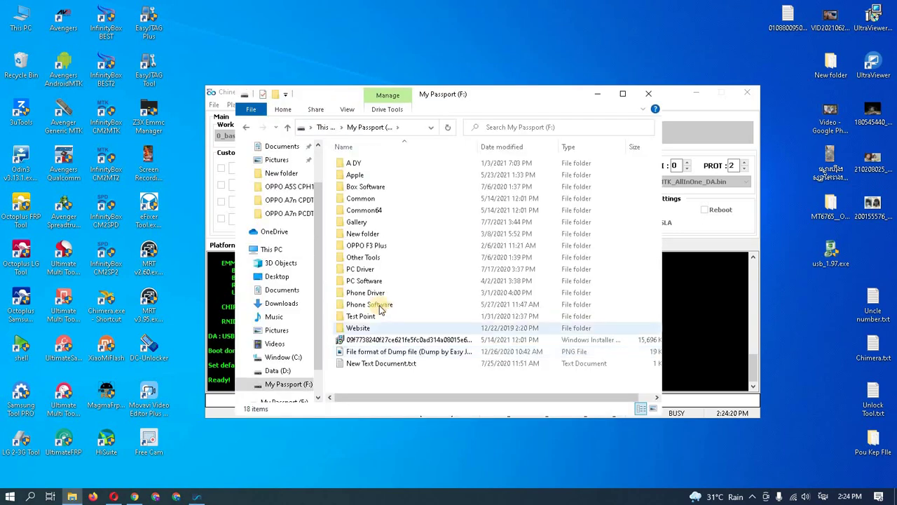
double_click(381, 304)
scroll(375, 301, down, 3)
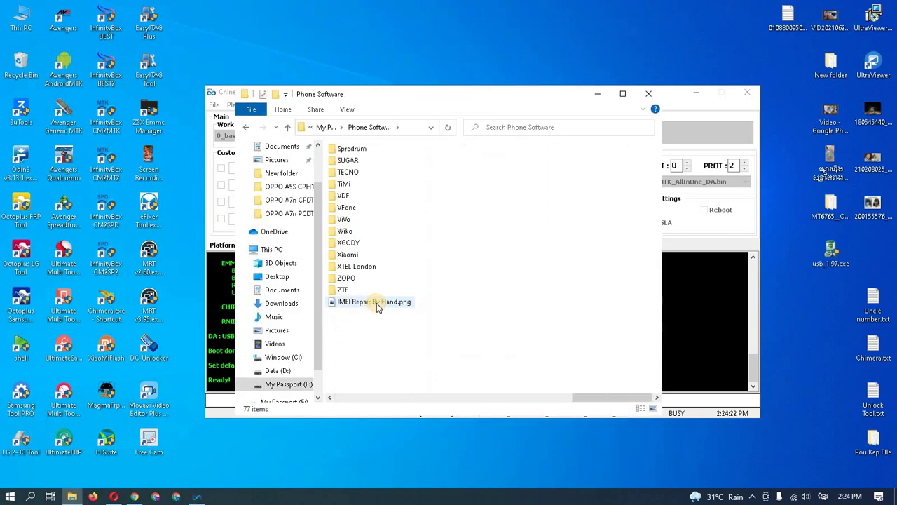
scroll(364, 315, up, 1)
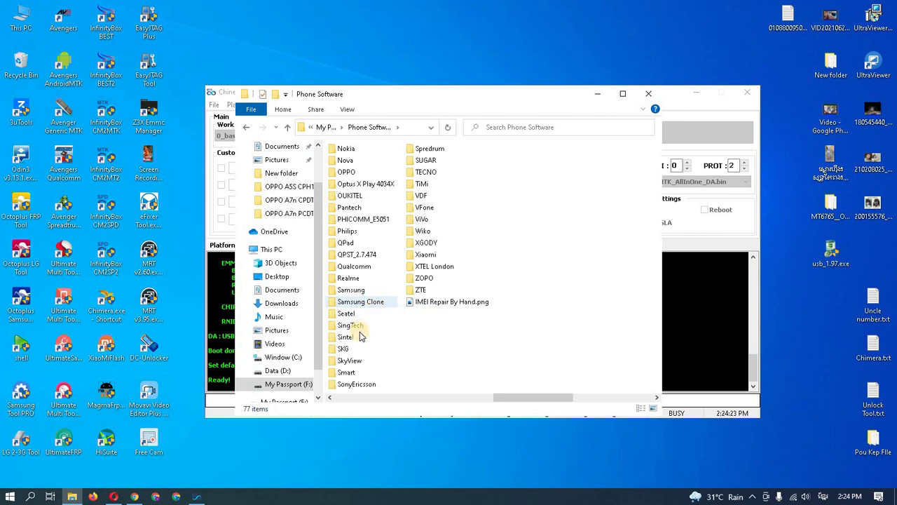
double_click(347, 172)
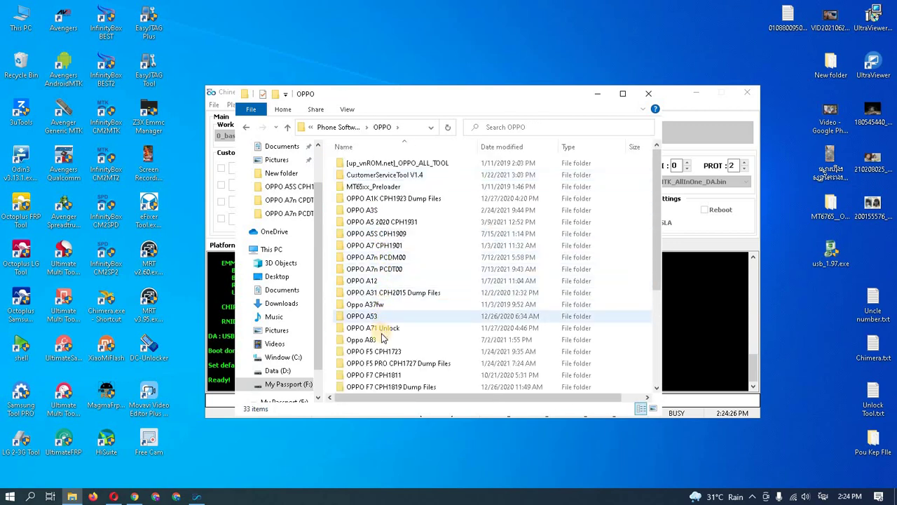
double_click(376, 233)
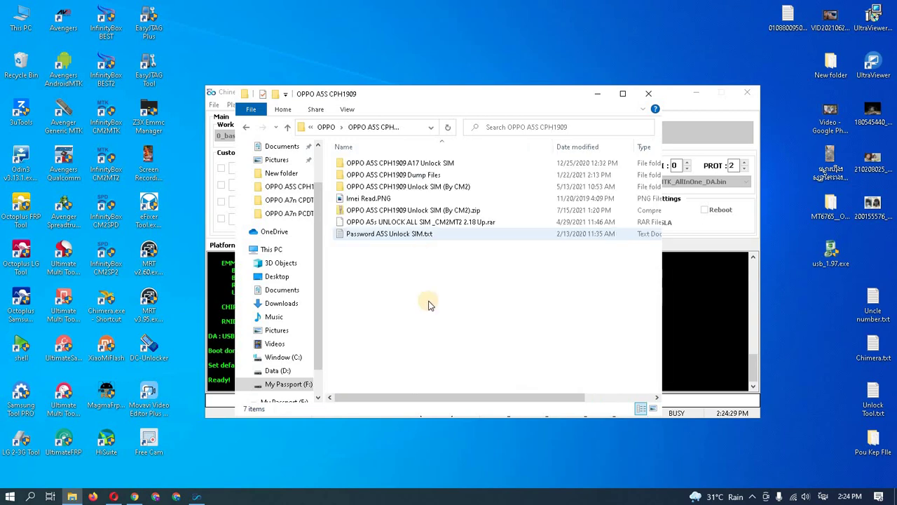
click(434, 190)
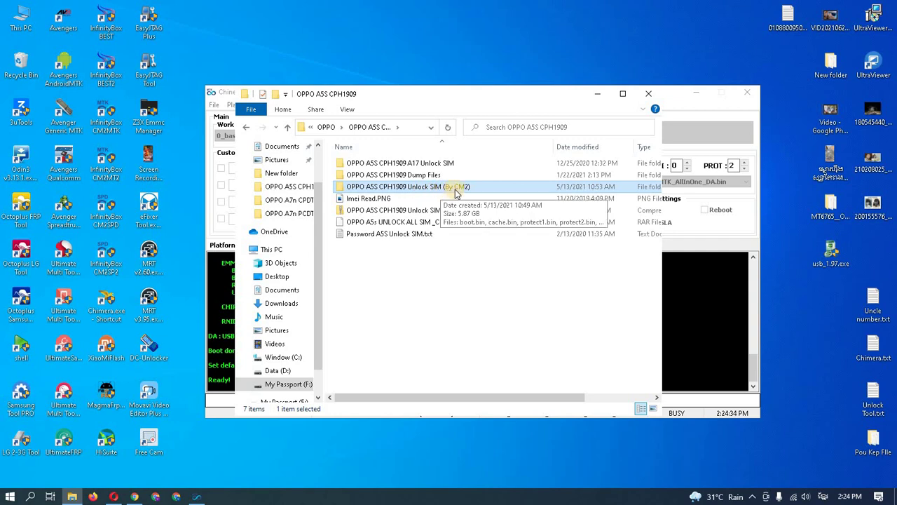
Open the folder OPPO A5S CPH1909 Unlock SIM (By CM2).
click(453, 189)
click(446, 186)
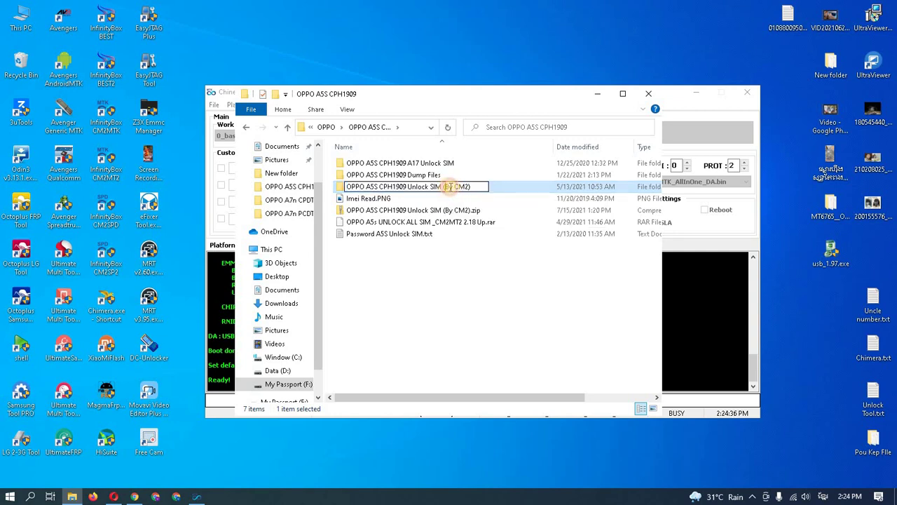
click(417, 188)
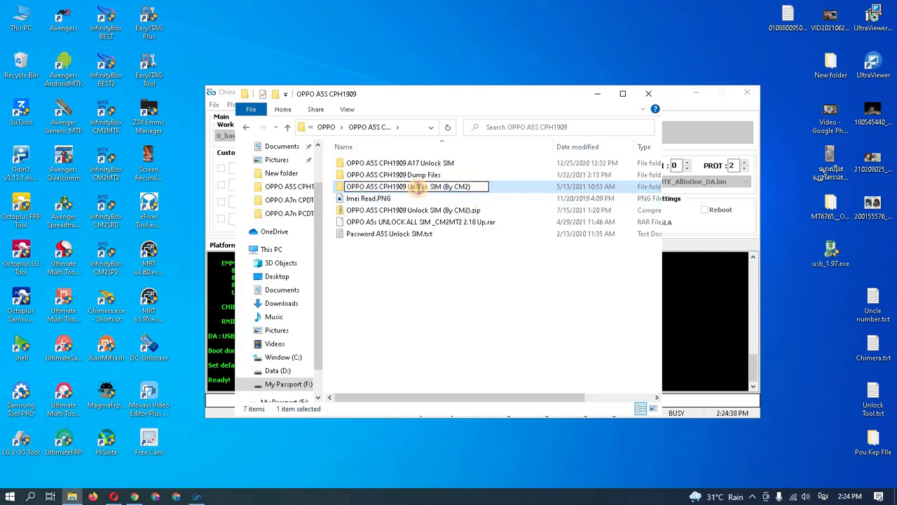
key(Return)
double_click(418, 188)
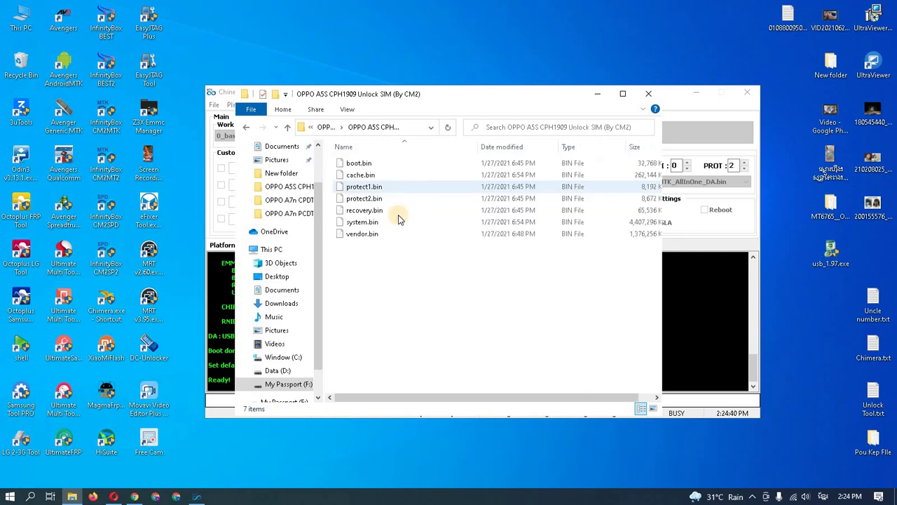
Examine the partition .bin files in the folder one by one, from boot.bin through vendor.bin.
drag(388, 265, 337, 150)
click(405, 286)
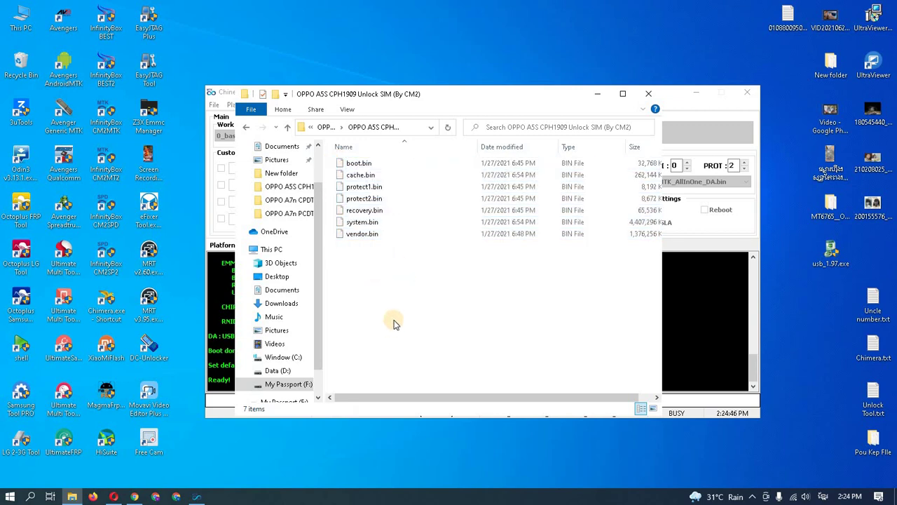
click(371, 164)
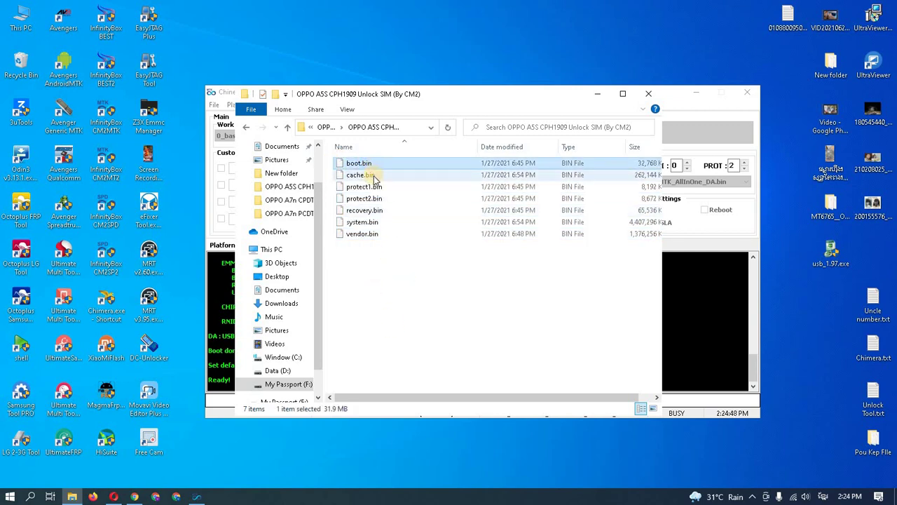
click(374, 176)
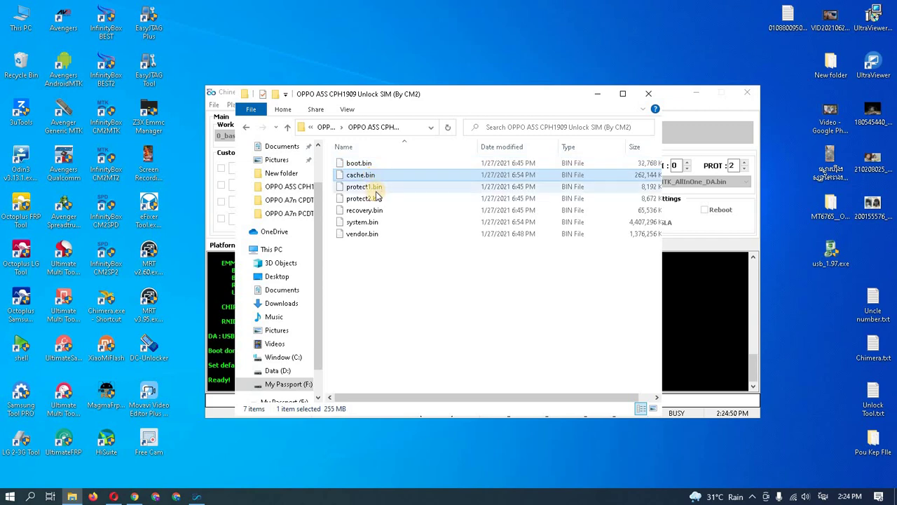
click(371, 187)
click(373, 199)
click(375, 211)
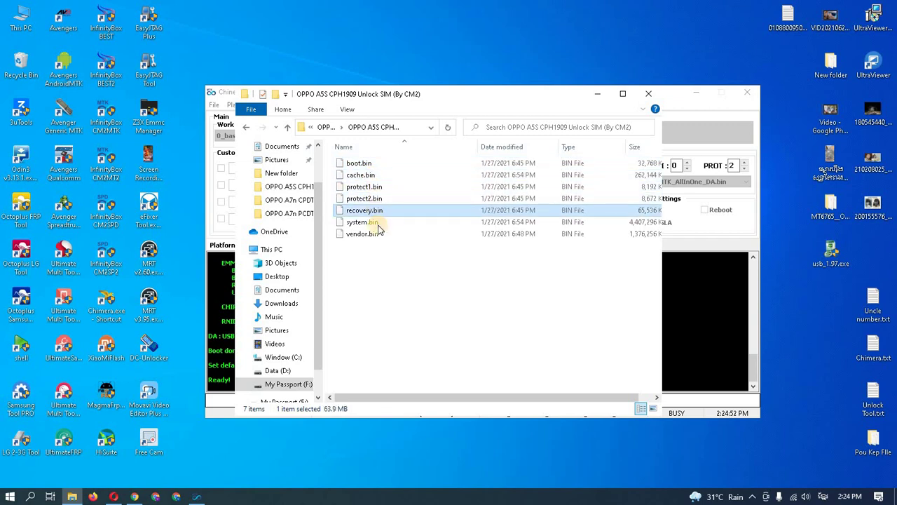
click(377, 223)
click(371, 235)
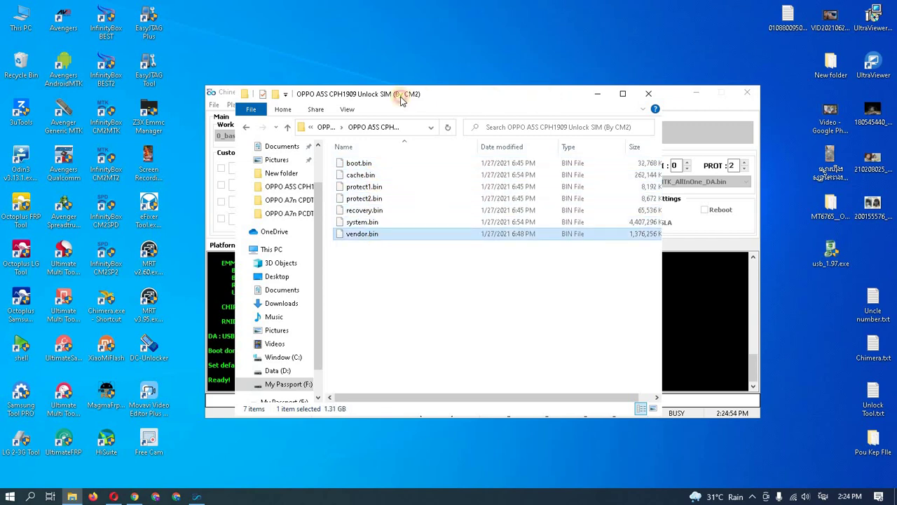
Switch back to the CM2 MemoryTool window, select the BOOT partition and expand its details.
drag(401, 97, 401, 97)
click(522, 95)
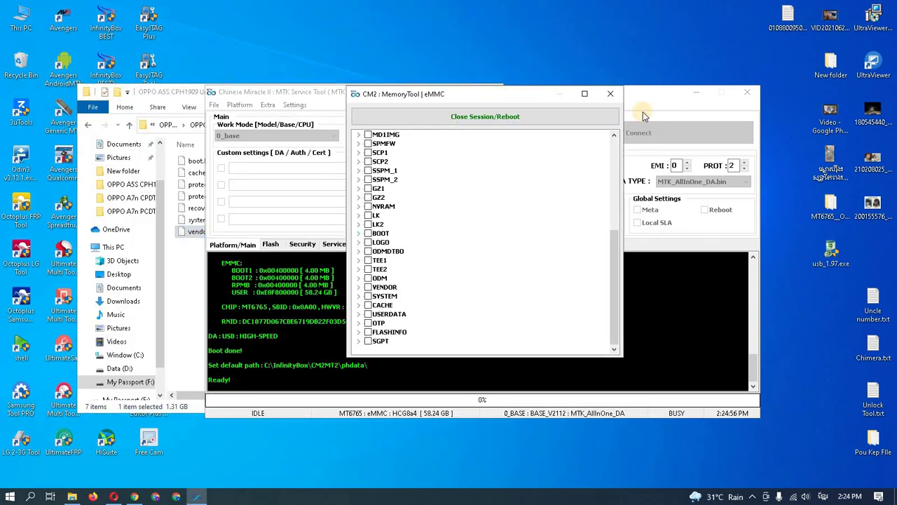
scroll(529, 245, up, 6)
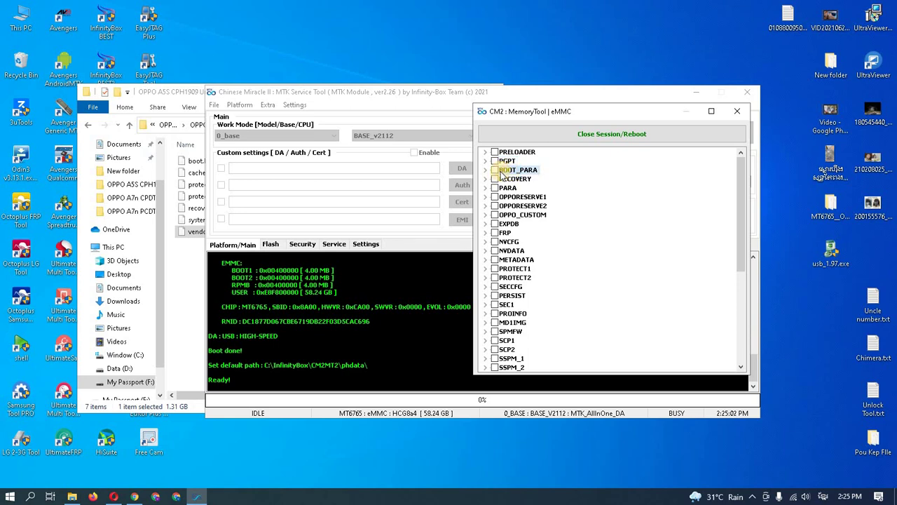
scroll(502, 174, down, 3)
scroll(501, 175, down, 3)
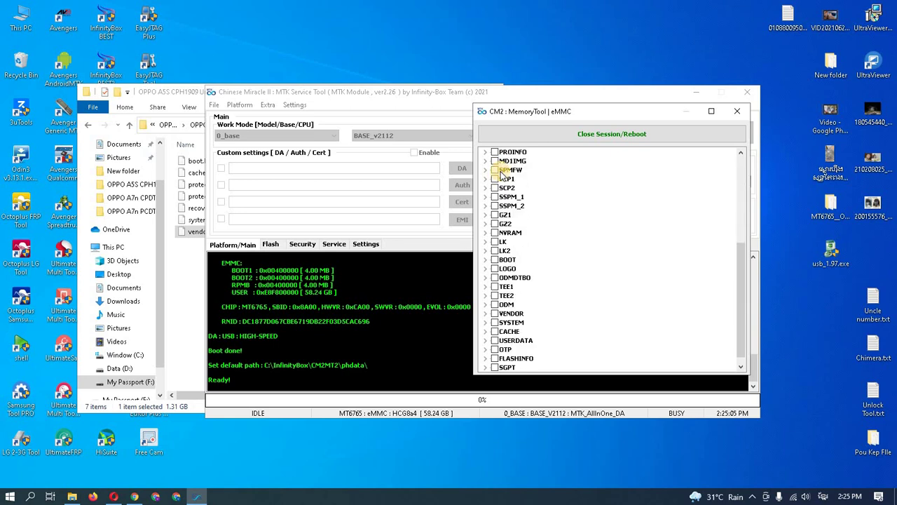
click(486, 260)
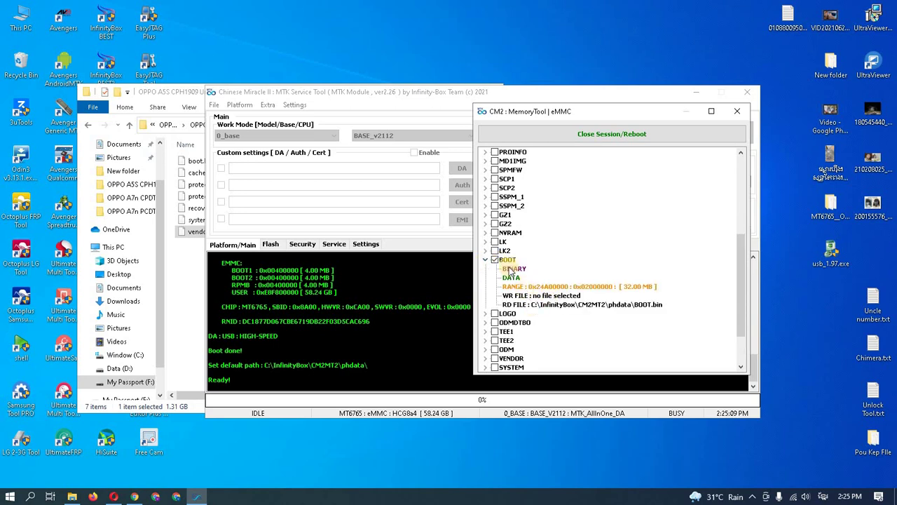
Assign boot.bin from My Passport (F:)\Phone Software\OPPO\OPPO A5S CPH1909\OPPO A5S CPH1909 Unlock SIM (By CM2) as the BOOT write file.
double_click(565, 296)
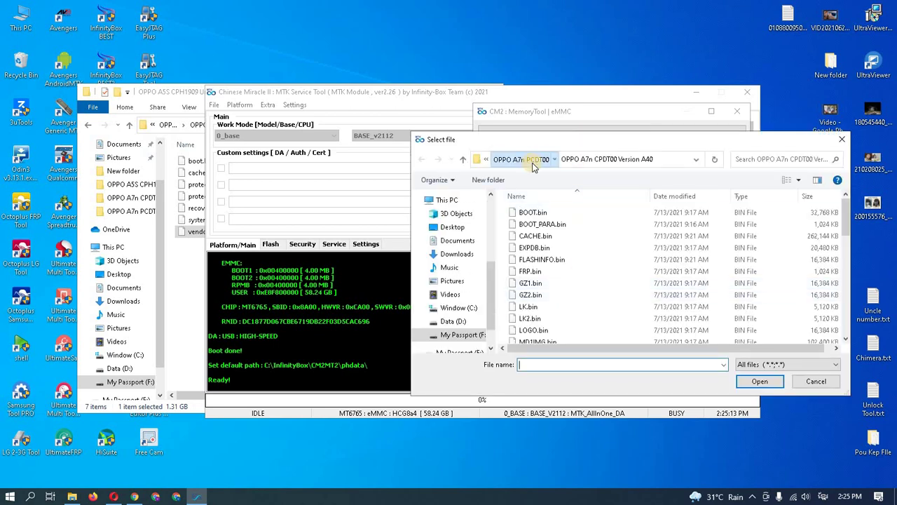
click(532, 163)
click(565, 159)
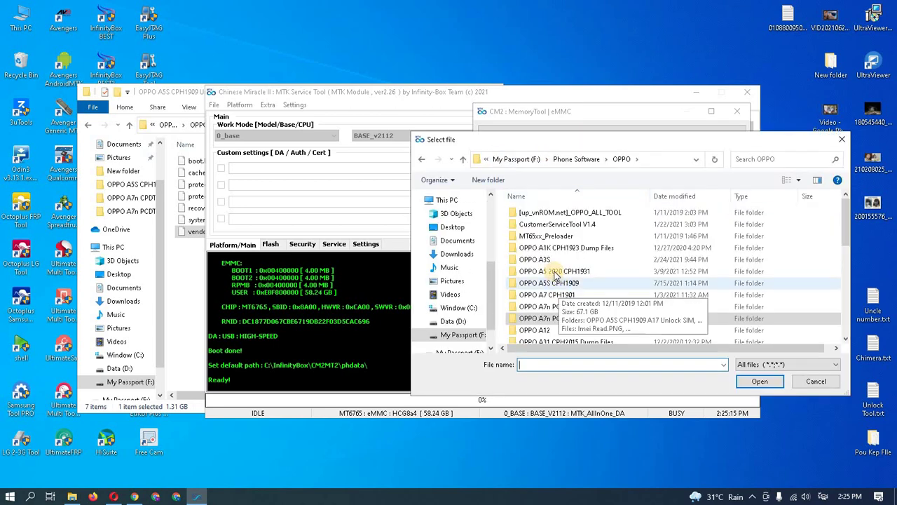
double_click(558, 285)
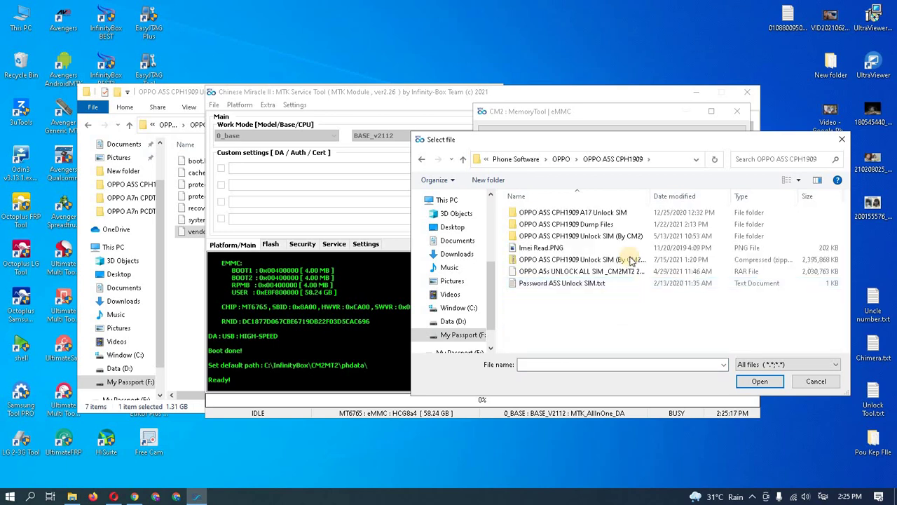
click(609, 239)
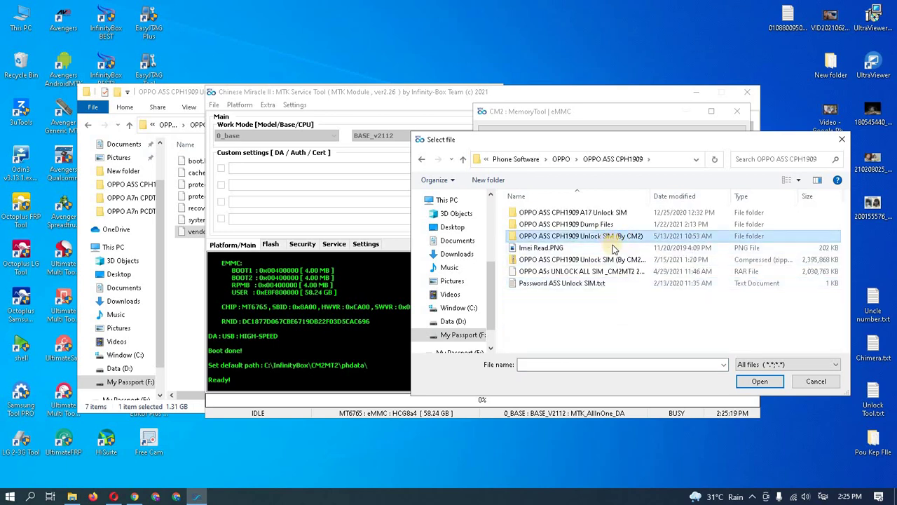
double_click(610, 236)
click(529, 212)
click(759, 381)
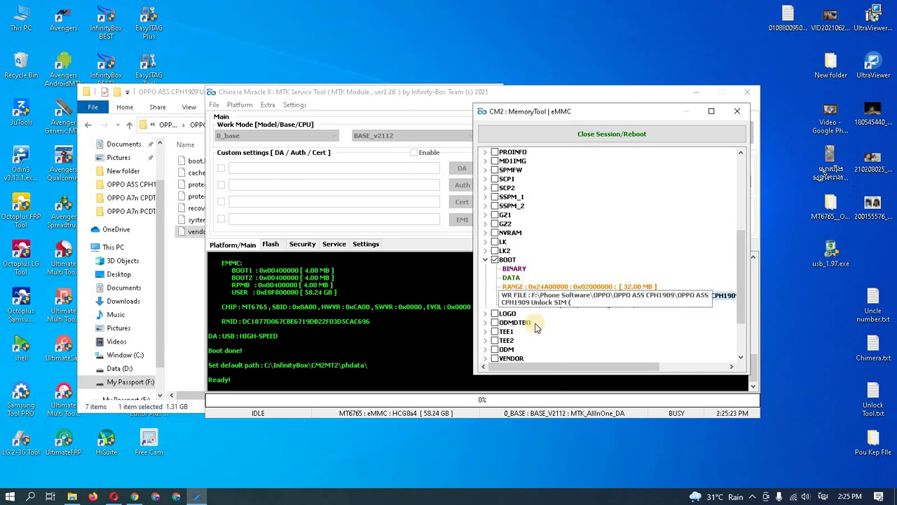
Select the CACHE partition and assign cache.bin from the same Unlock SIM folder as its write file.
scroll(534, 273, down, 2)
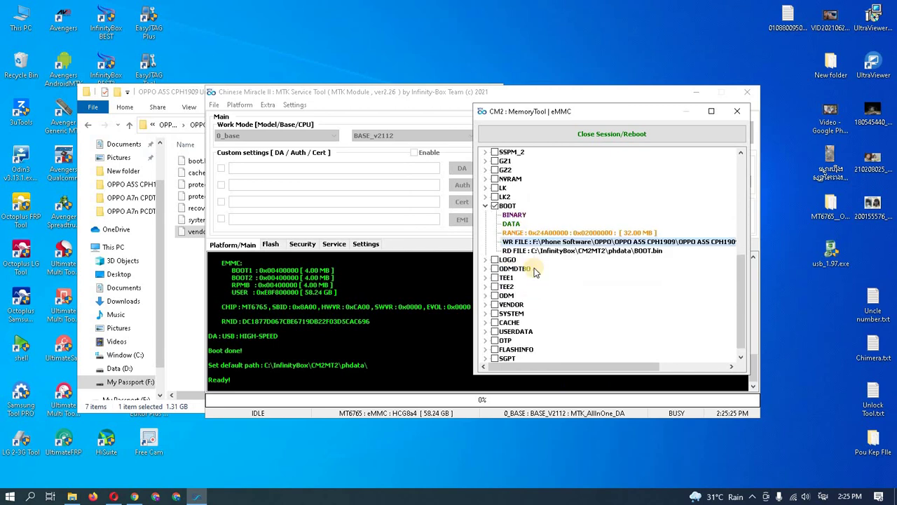
scroll(530, 290, down, 1)
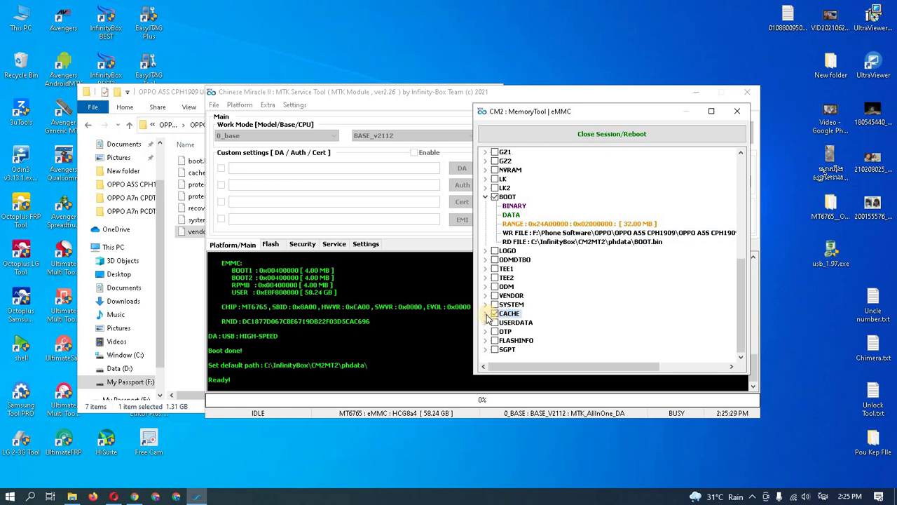
double_click(540, 343)
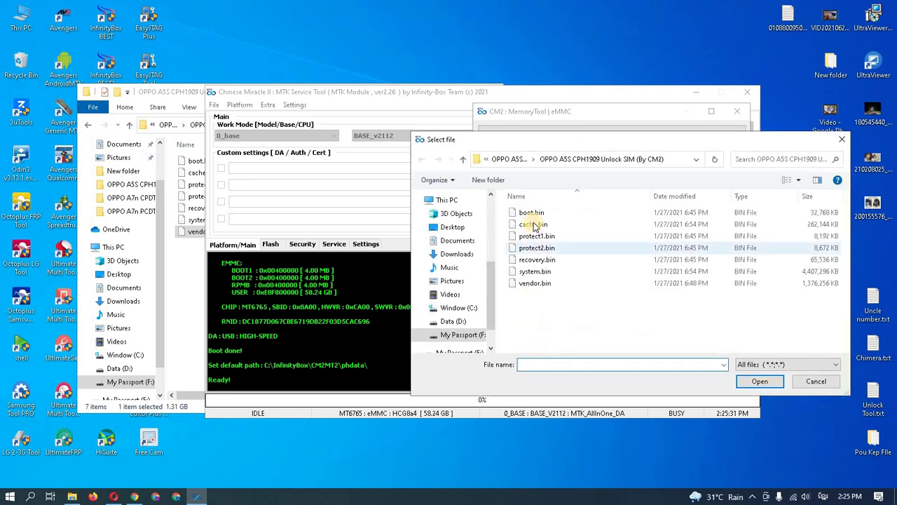
click(532, 224)
click(760, 381)
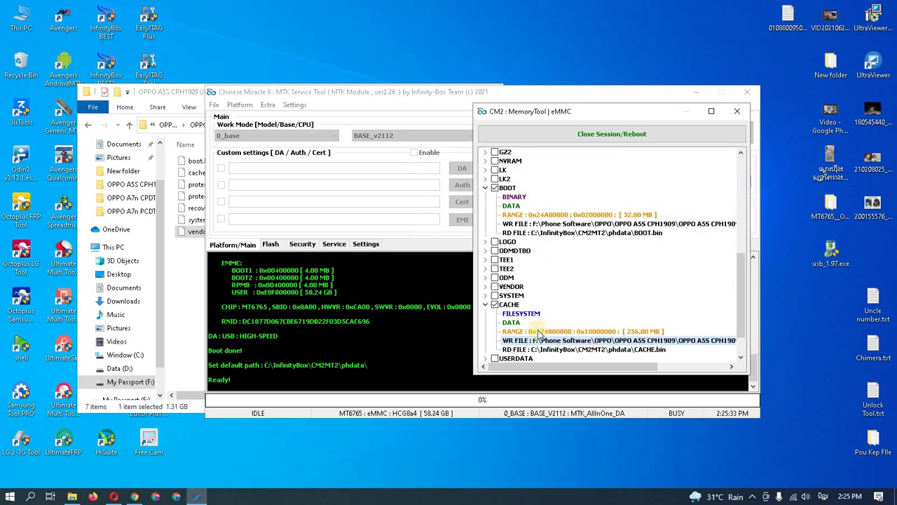
Select the VENDOR partition and assign vendor.bin from the same folder as its write file.
click(488, 287)
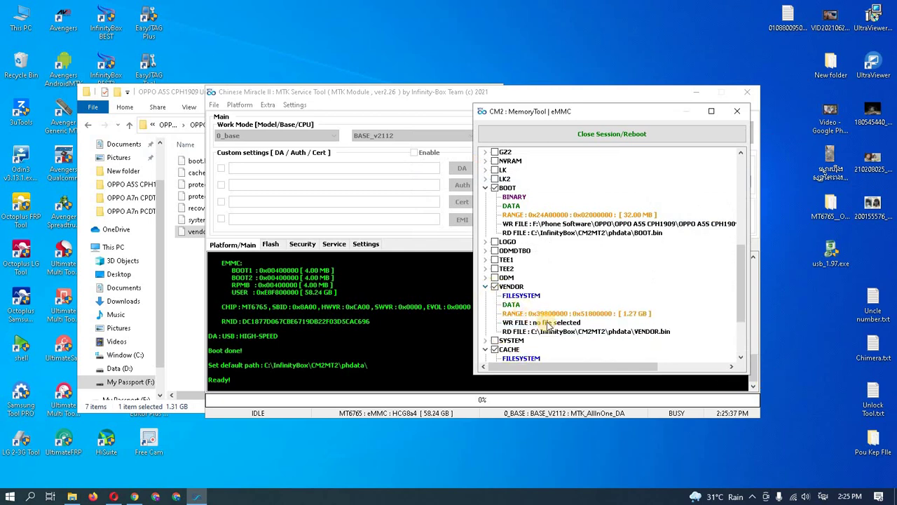
double_click(548, 323)
click(554, 284)
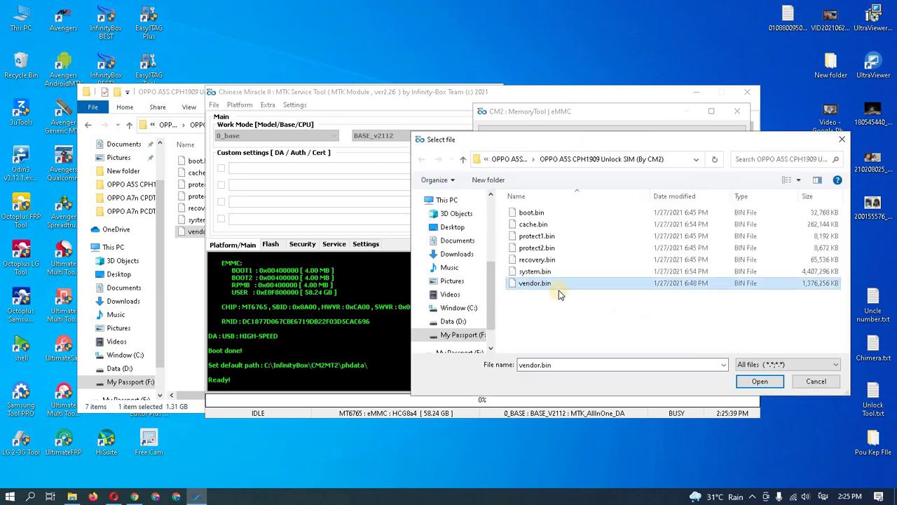
click(761, 382)
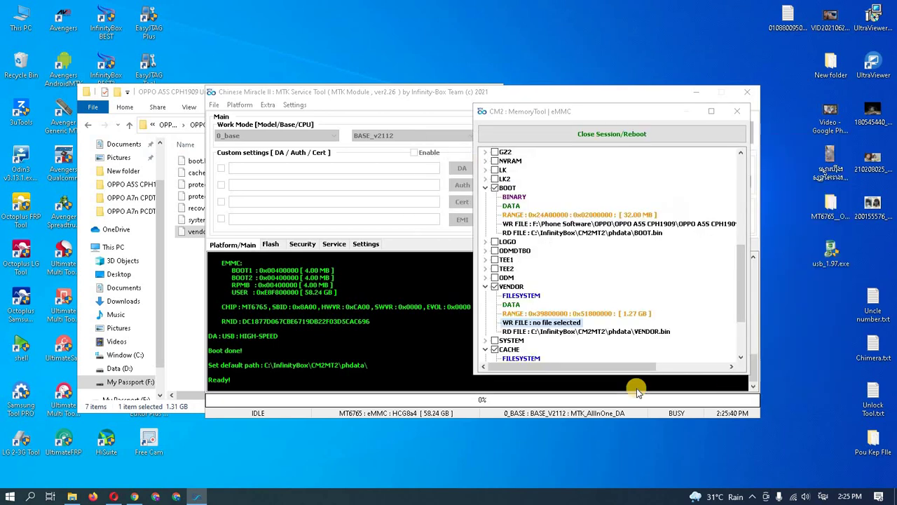
Select the SYSTEM partition and assign system.bin from the same folder as its write file.
click(494, 341)
scroll(571, 328, down, 1)
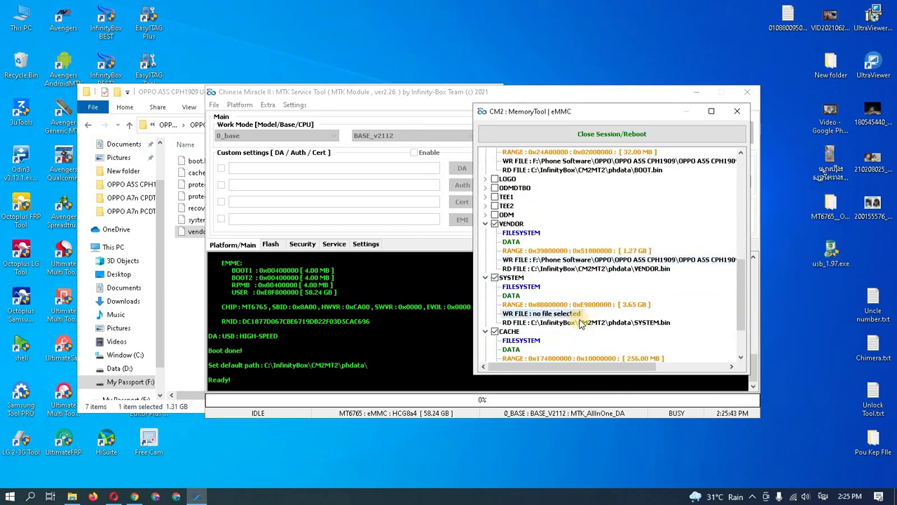
double_click(579, 316)
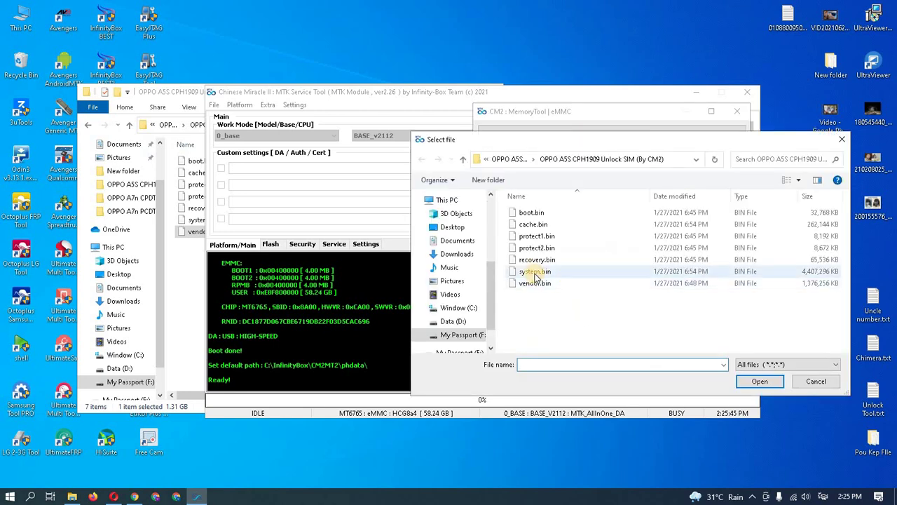
click(532, 272)
click(759, 381)
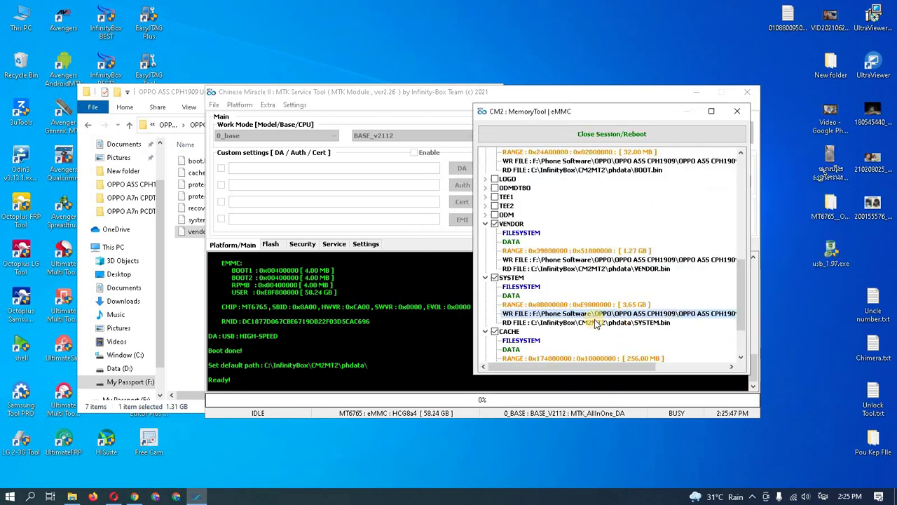
Select the PROTECT1 partition and assign protect1.bin from the same folder as its write file.
scroll(560, 314, up, 8)
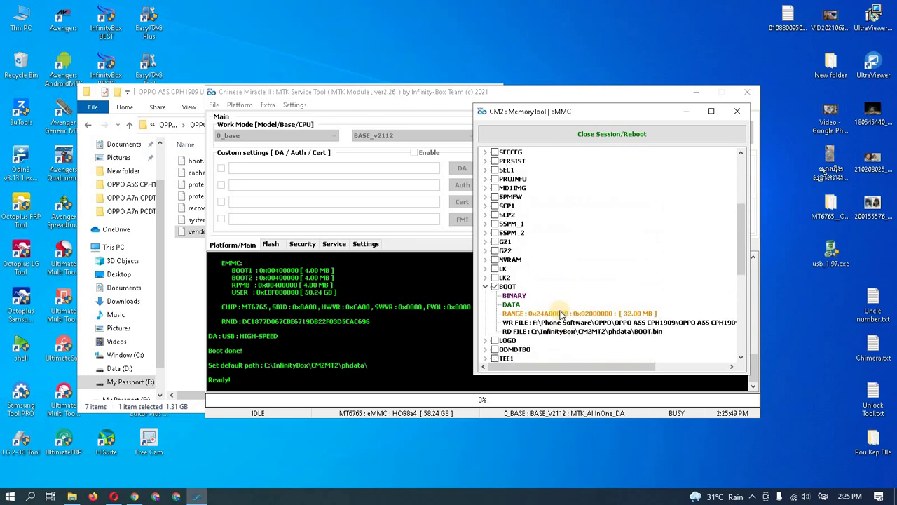
scroll(554, 308, up, 1)
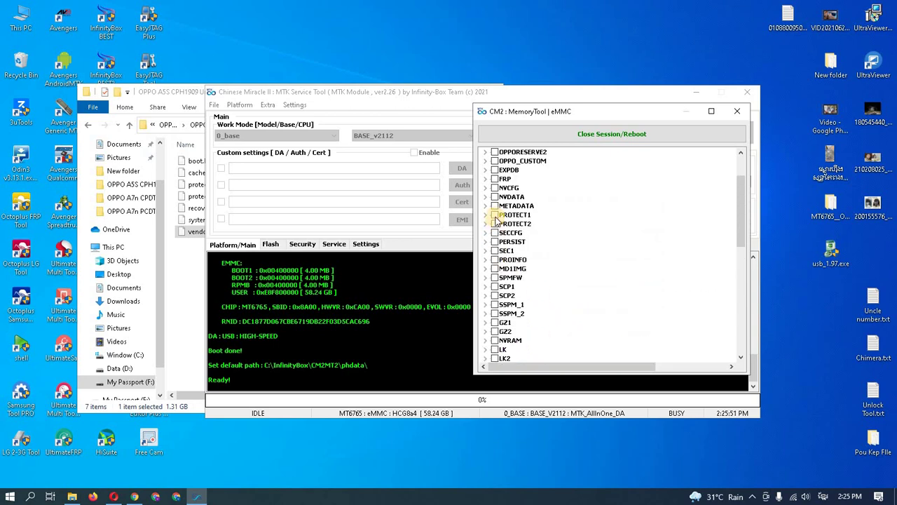
click(485, 215)
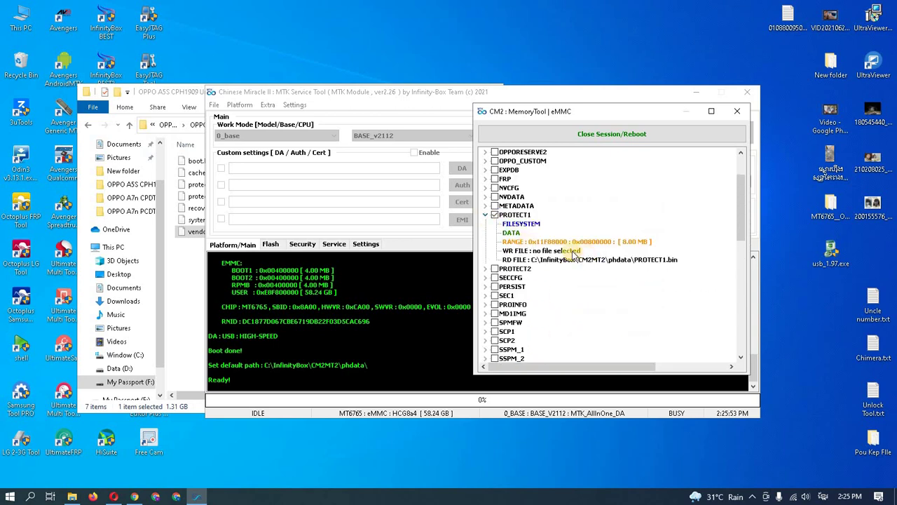
double_click(573, 252)
click(554, 237)
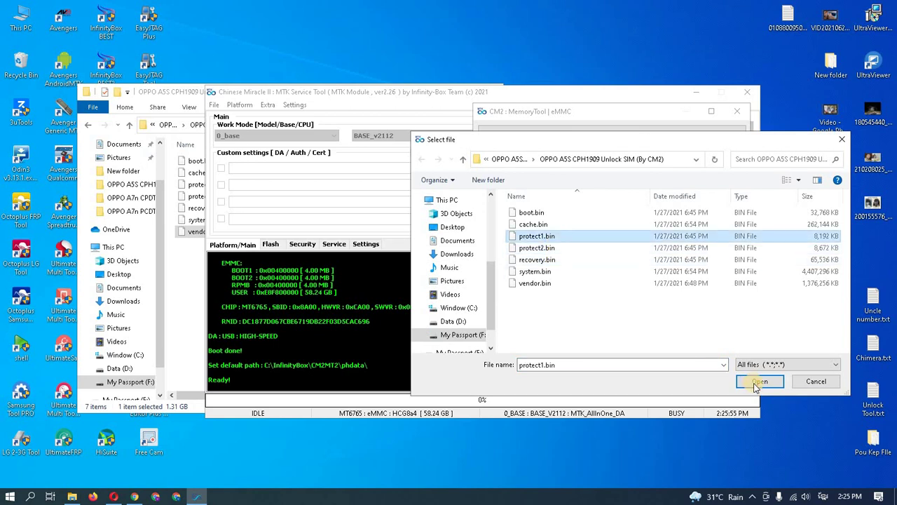
click(759, 382)
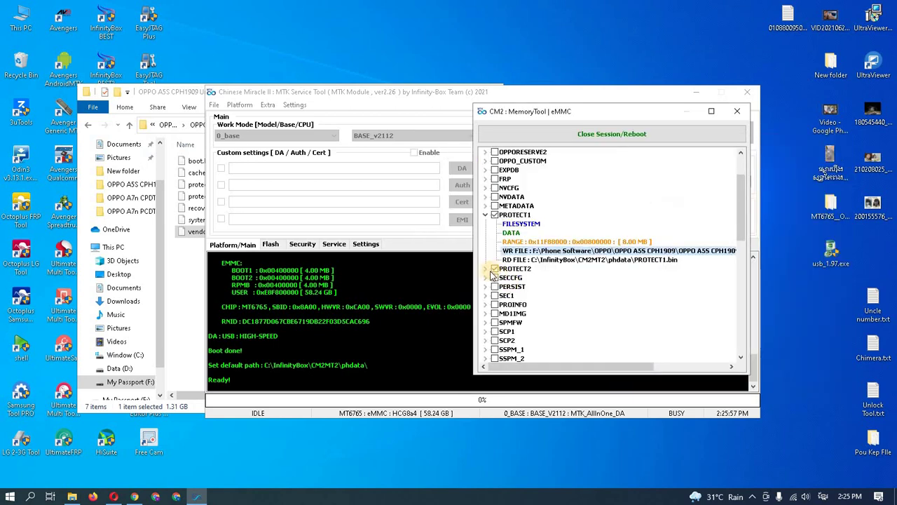
Select the PROTECT2 partition and choose protect2.bin from the same folder for its write file.
click(489, 271)
double_click(550, 305)
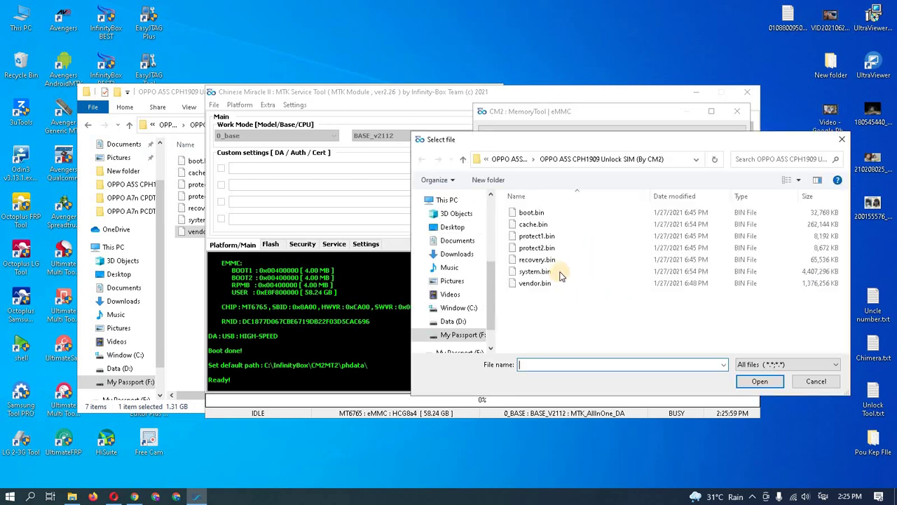
click(534, 247)
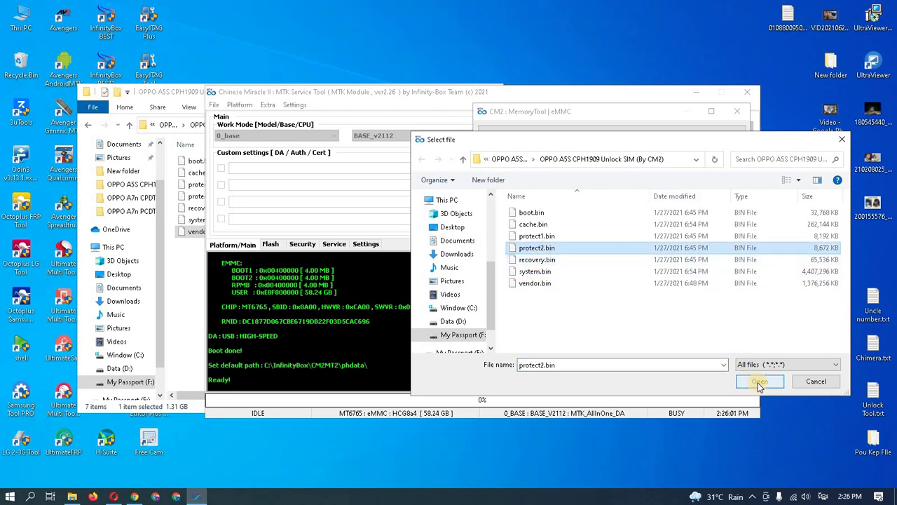